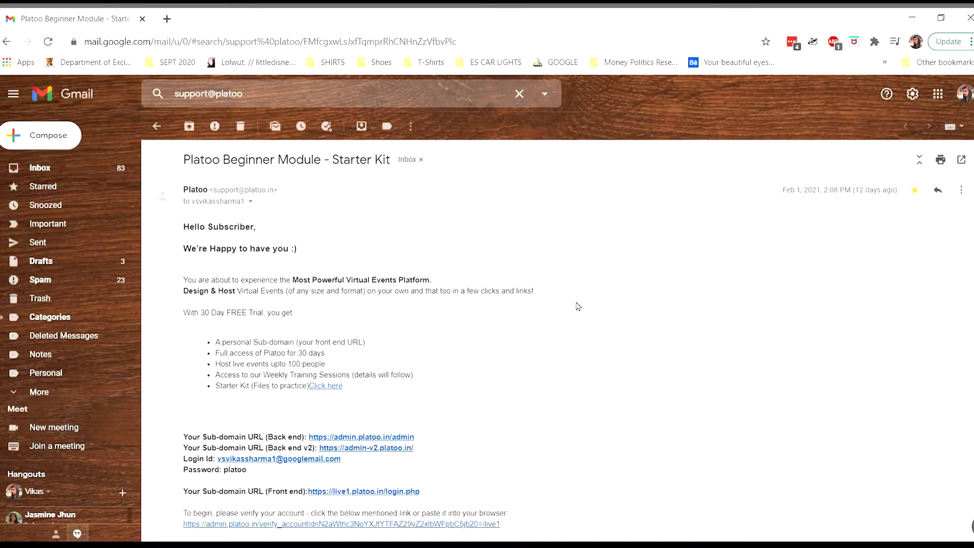
{"action": "scroll", "coordinate": [578, 306], "scroll_direction": "down", "scroll_amount": 2}
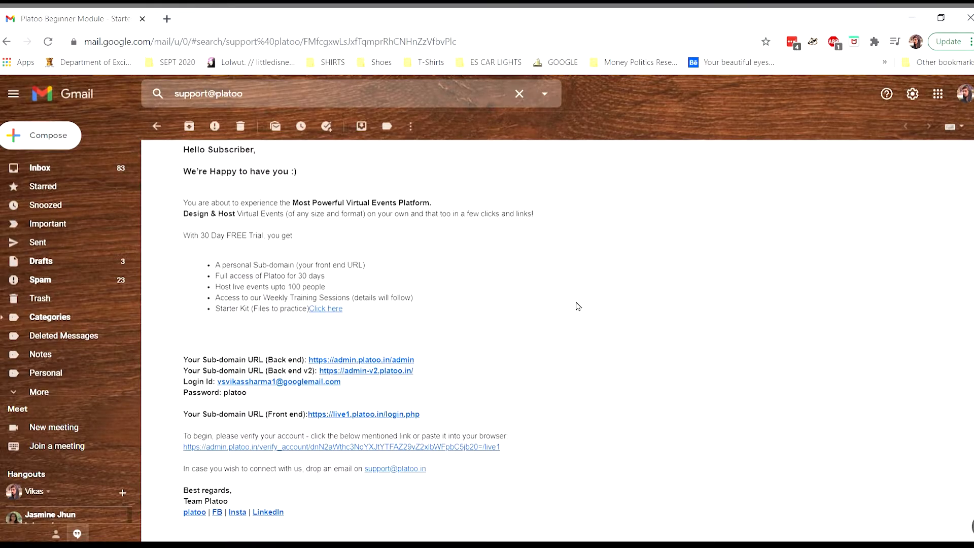
{"action": "scroll", "coordinate": [579, 307], "scroll_direction": "down", "scroll_amount": 1}
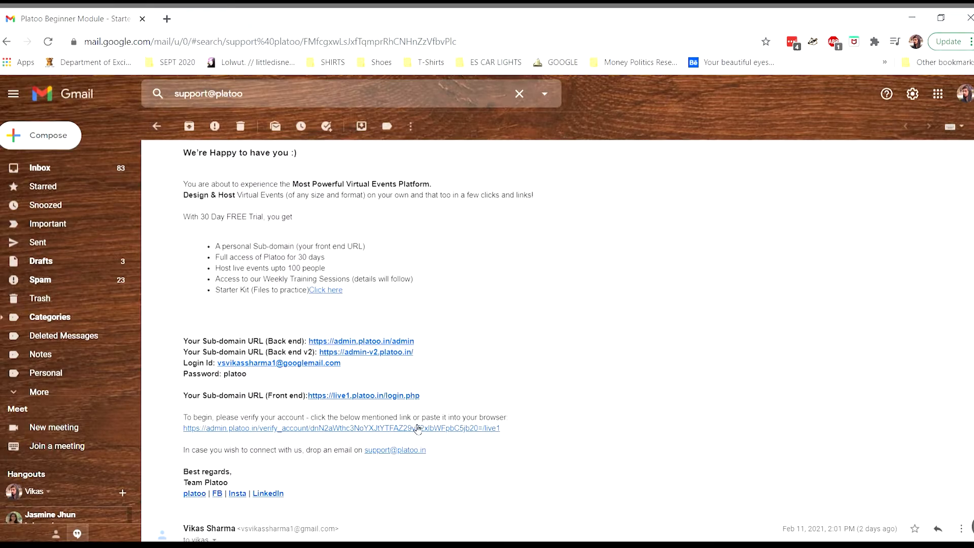
{"action": "scroll", "coordinate": [523, 420], "scroll_direction": "up", "scroll_amount": 1}
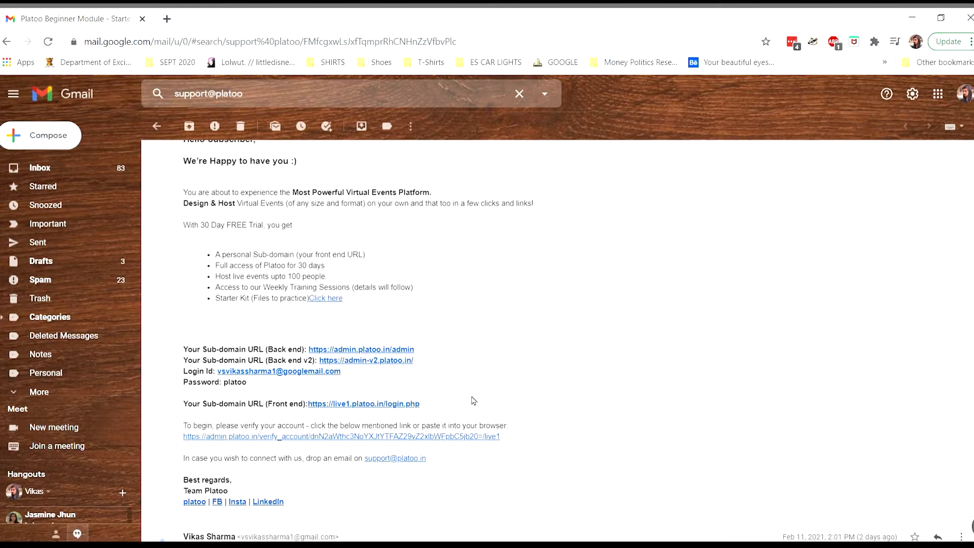
Open admin.platoo.in/admin from the email and review the dashboard, Login Page Configuration through Experience Types.
{"action": "left_click", "coordinate": [378, 350]}
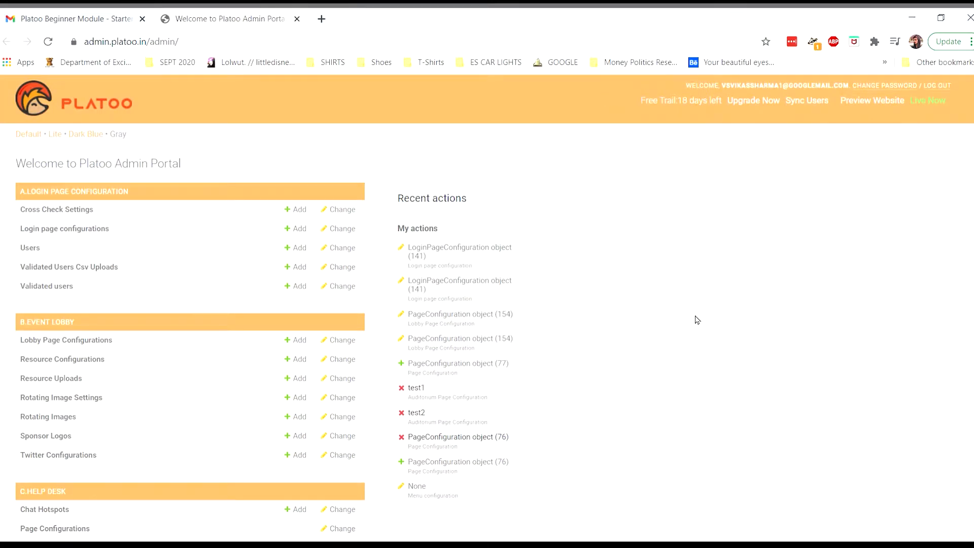
{"action": "scroll", "coordinate": [696, 319], "scroll_direction": "down", "scroll_amount": 1}
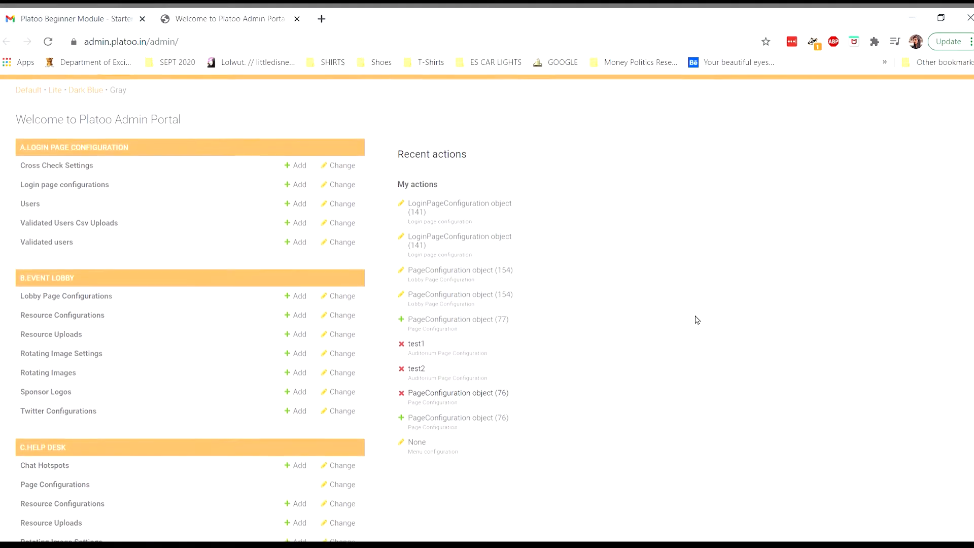
{"action": "scroll", "coordinate": [488, 304], "scroll_direction": "down", "scroll_amount": 3}
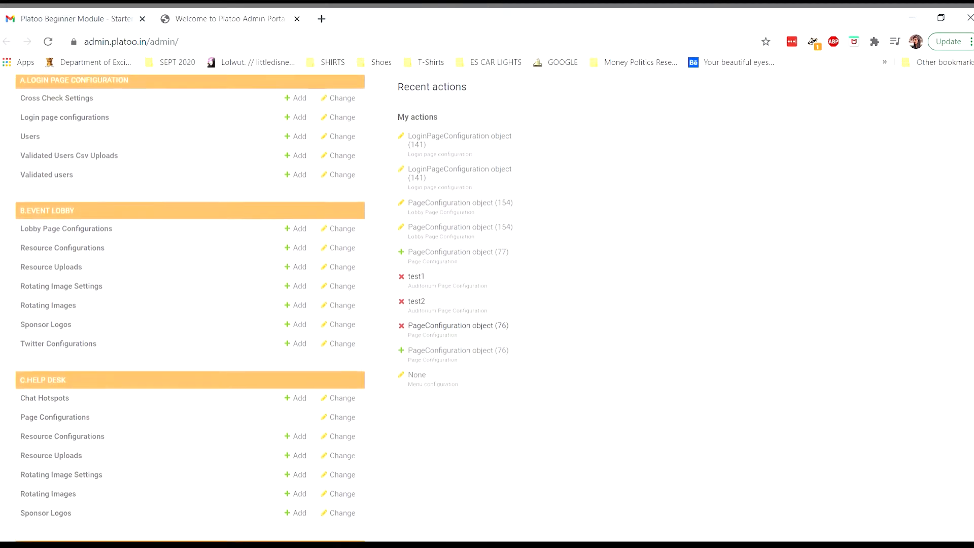
{"action": "scroll", "coordinate": [487, 304], "scroll_direction": "down", "scroll_amount": 2}
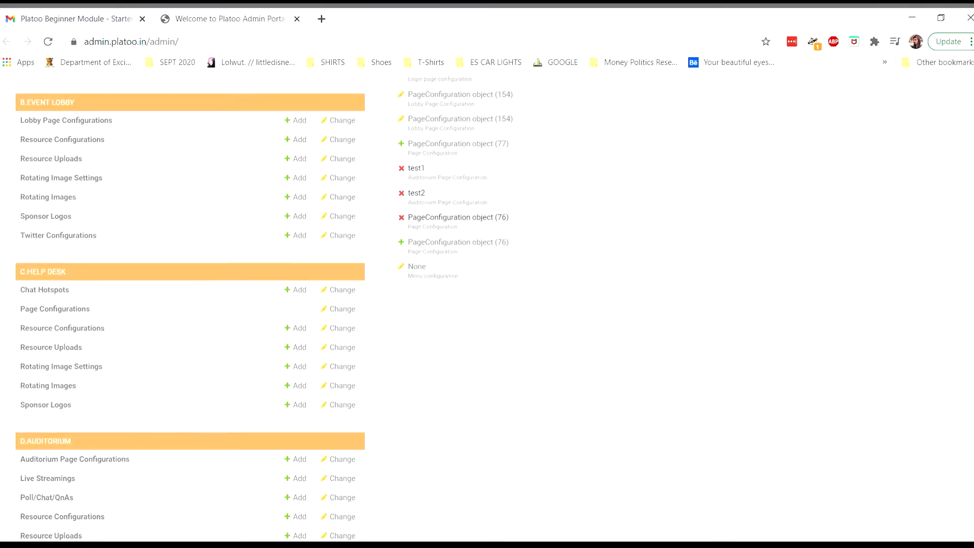
{"action": "scroll", "coordinate": [487, 304], "scroll_direction": "down", "scroll_amount": 3}
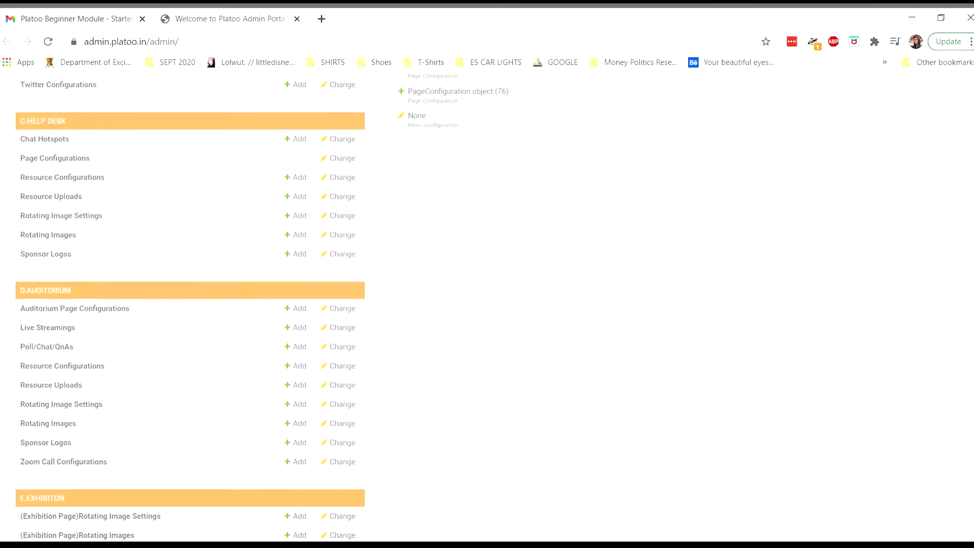
{"action": "scroll", "coordinate": [487, 304], "scroll_direction": "down", "scroll_amount": 7}
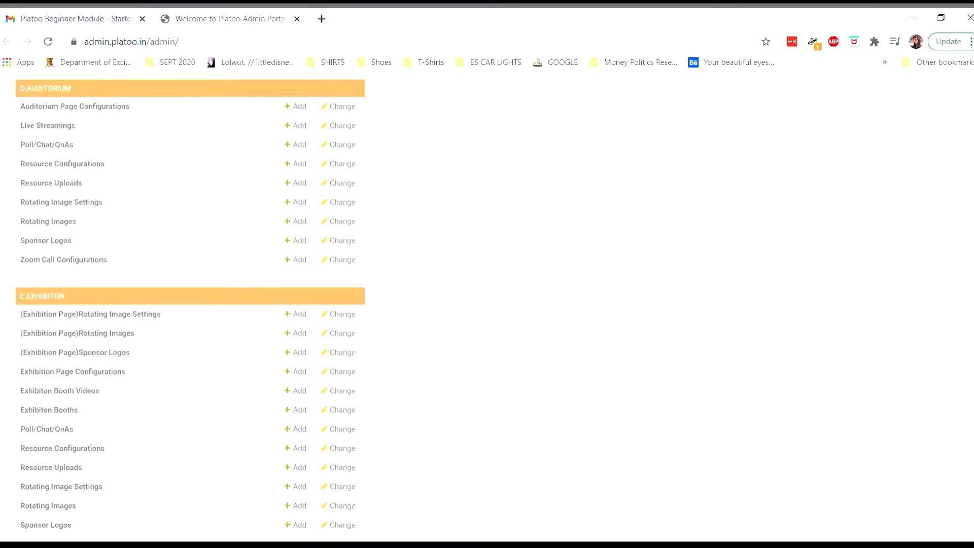
{"action": "scroll", "coordinate": [487, 304], "scroll_direction": "down", "scroll_amount": 9}
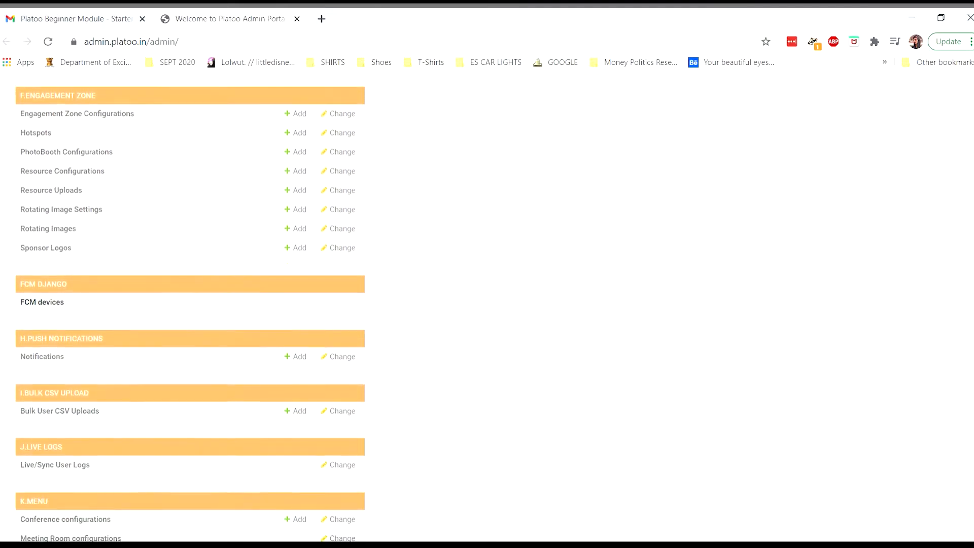
{"action": "scroll", "coordinate": [487, 304], "scroll_direction": "down", "scroll_amount": 3}
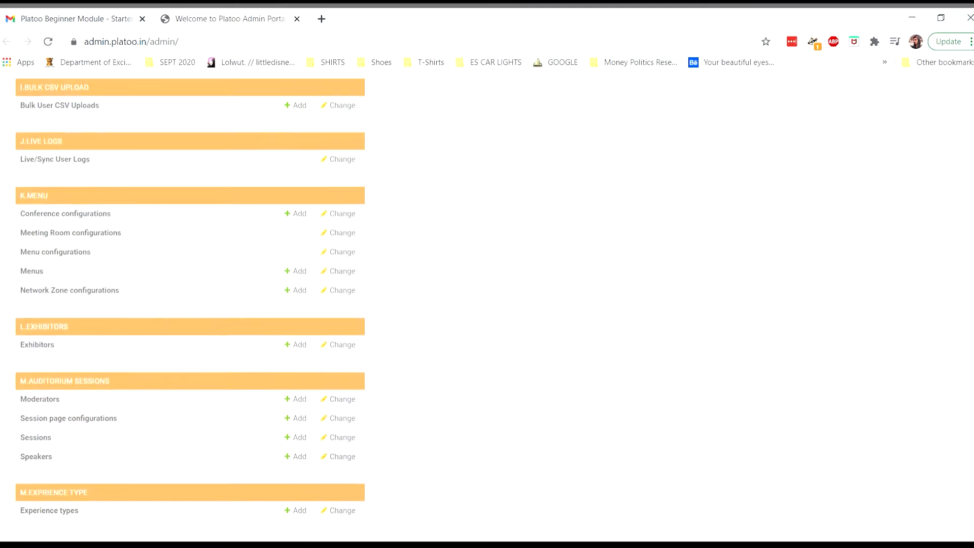
{"action": "scroll", "coordinate": [487, 304], "scroll_direction": "up", "scroll_amount": 3}
{"action": "scroll", "coordinate": [487, 305], "scroll_direction": "up", "scroll_amount": 9}
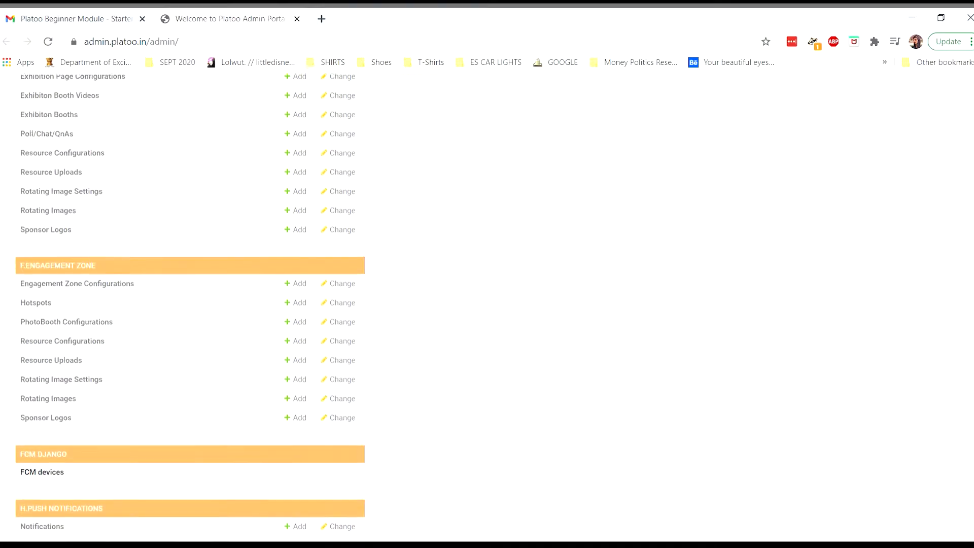
{"action": "scroll", "coordinate": [487, 305], "scroll_direction": "up", "scroll_amount": 20}
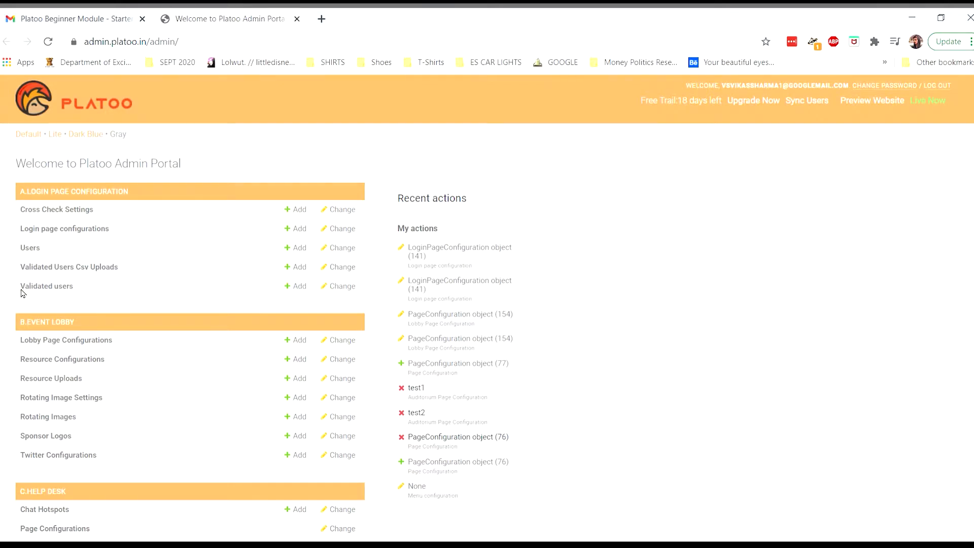
Open the event's front-end login.php page and the Starter Kit files folder from the welcome email.
{"action": "left_click", "coordinate": [107, 13]}
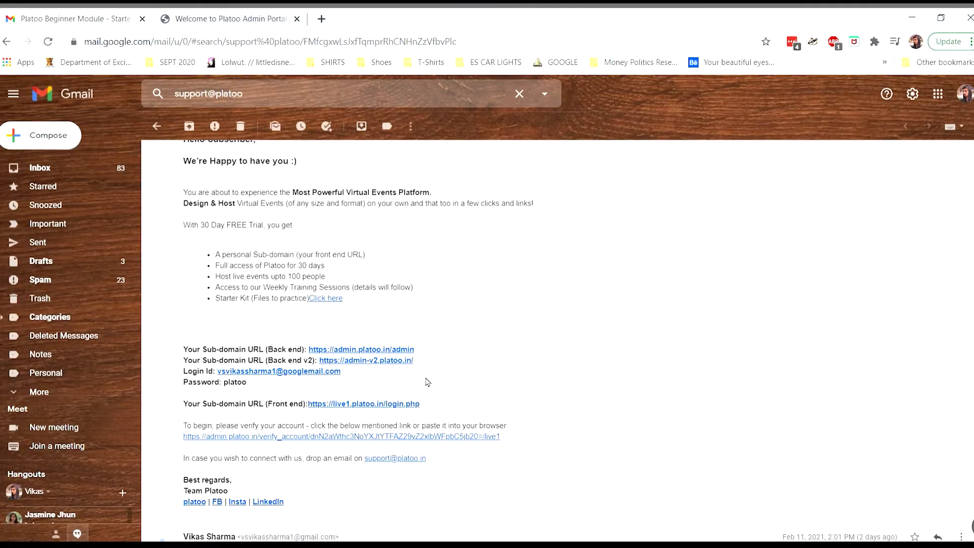
{"action": "left_click", "coordinate": [419, 404]}
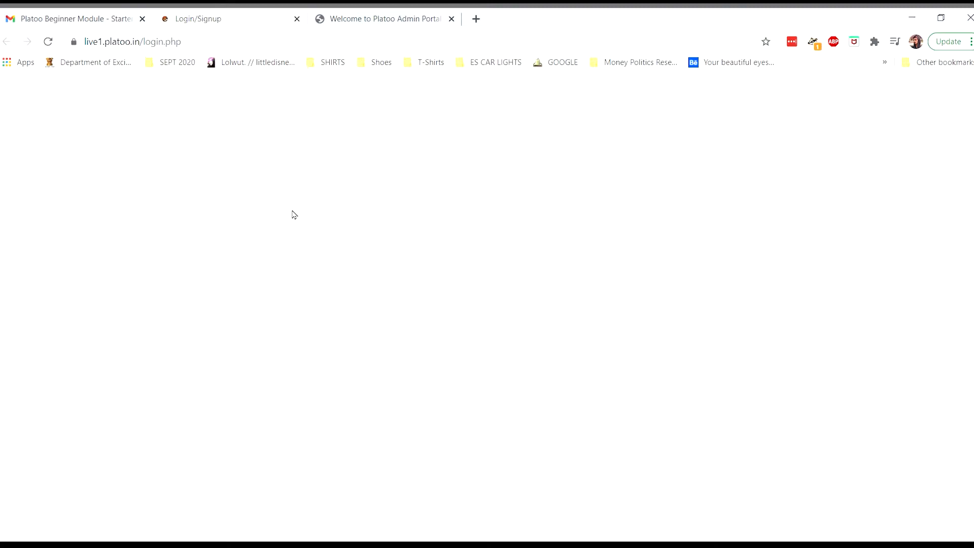
{"action": "left_click", "coordinate": [376, 19]}
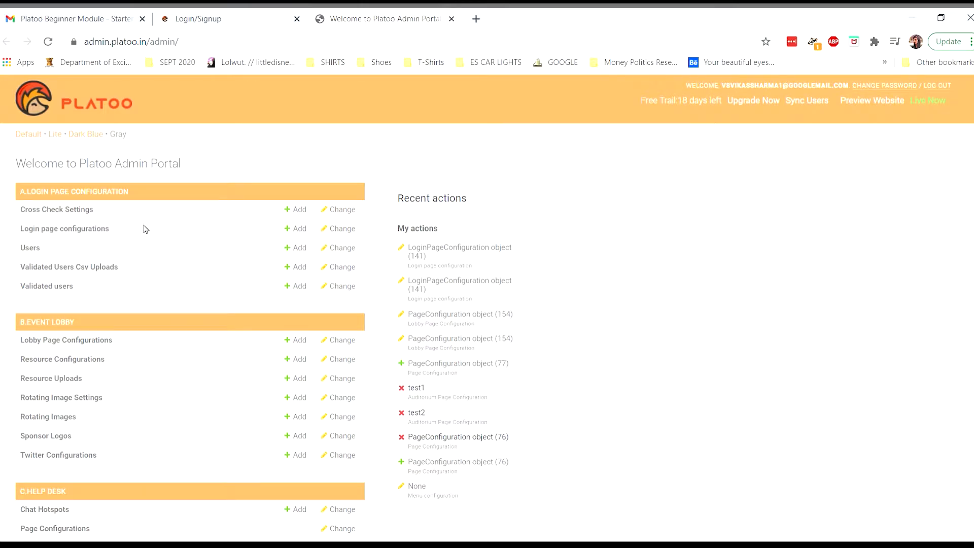
{"action": "left_click", "coordinate": [106, 22]}
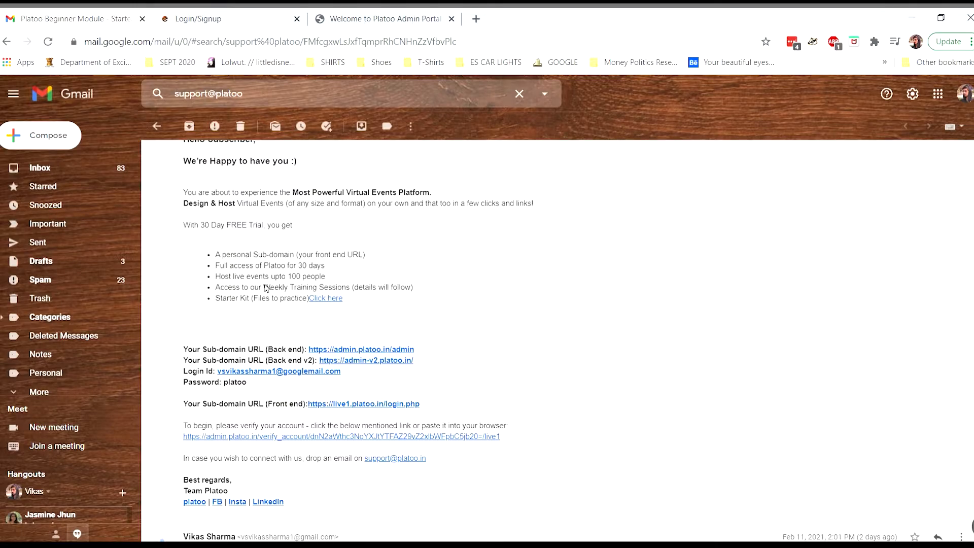
{"action": "left_click", "coordinate": [331, 299]}
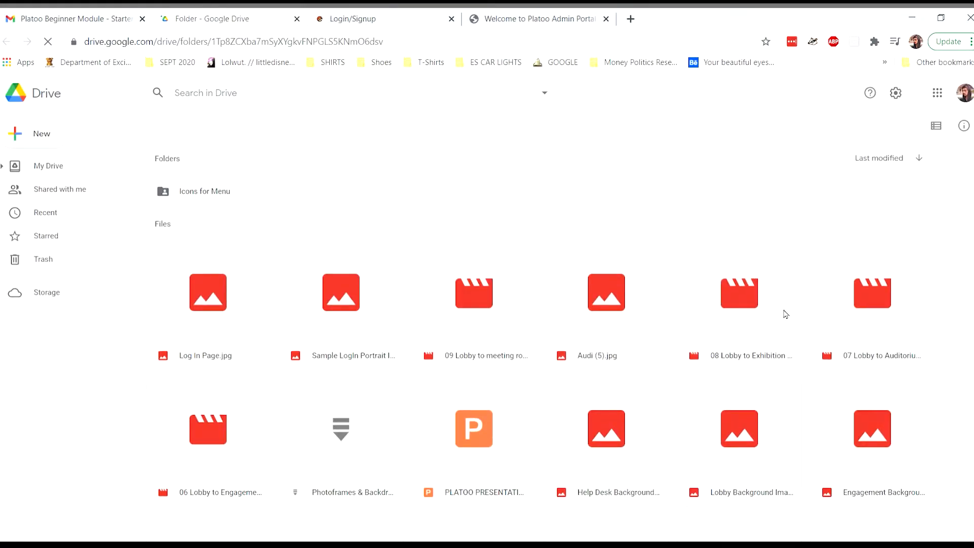
Browse the Starter Kit's images, videos and presentation, then check the still-blank front-end login page.
{"action": "left_click_drag", "start_coordinate": [948, 172], "coordinate": [948, 139]}
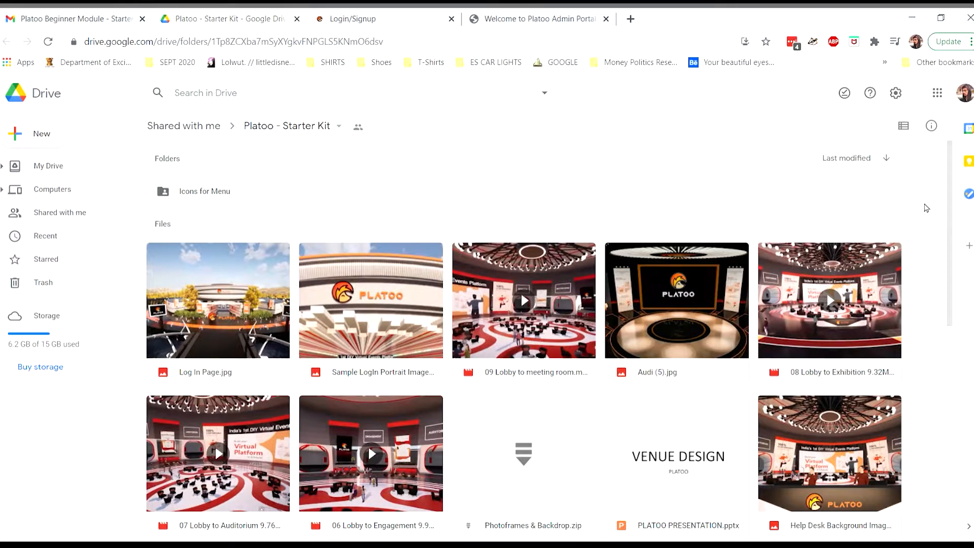
{"action": "scroll", "coordinate": [924, 249], "scroll_direction": "down", "scroll_amount": 1}
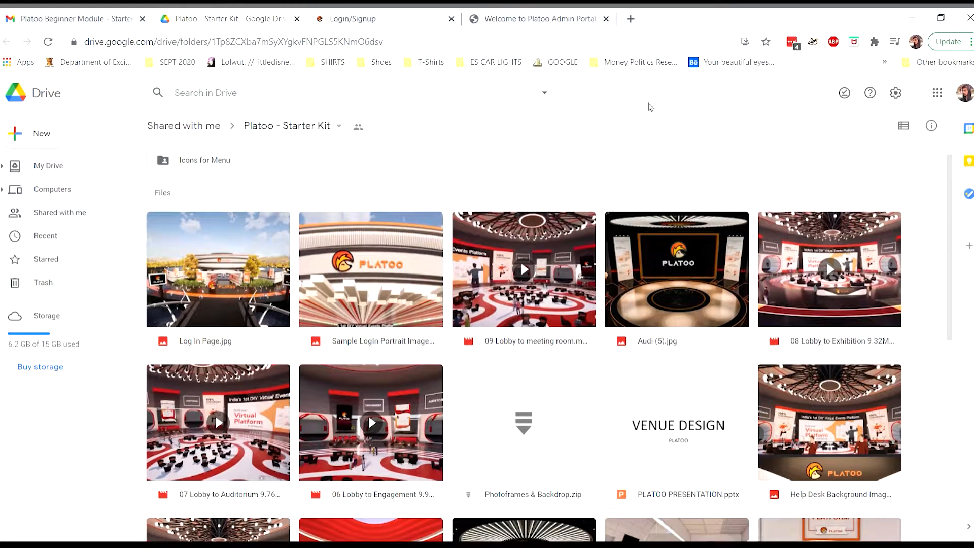
{"action": "left_click", "coordinate": [399, 19]}
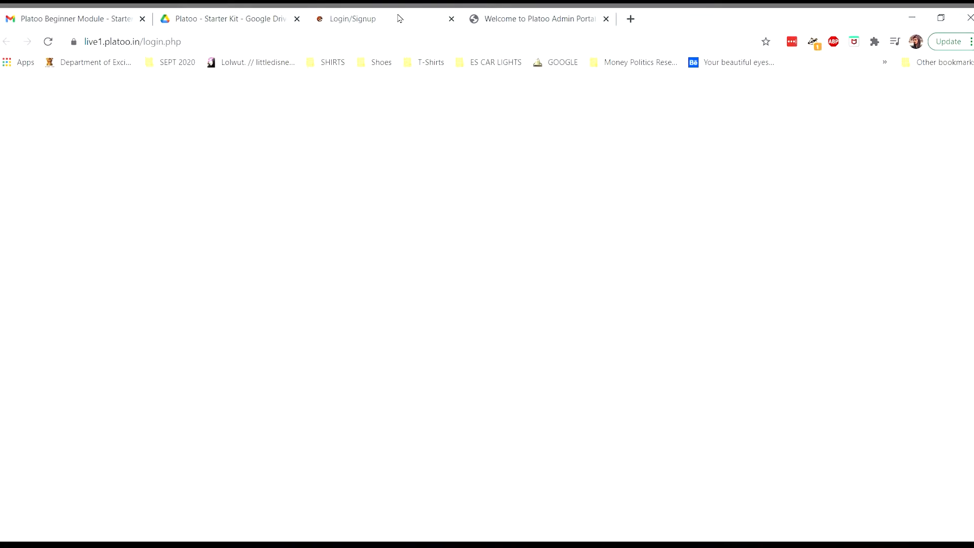
{"action": "left_click", "coordinate": [523, 19]}
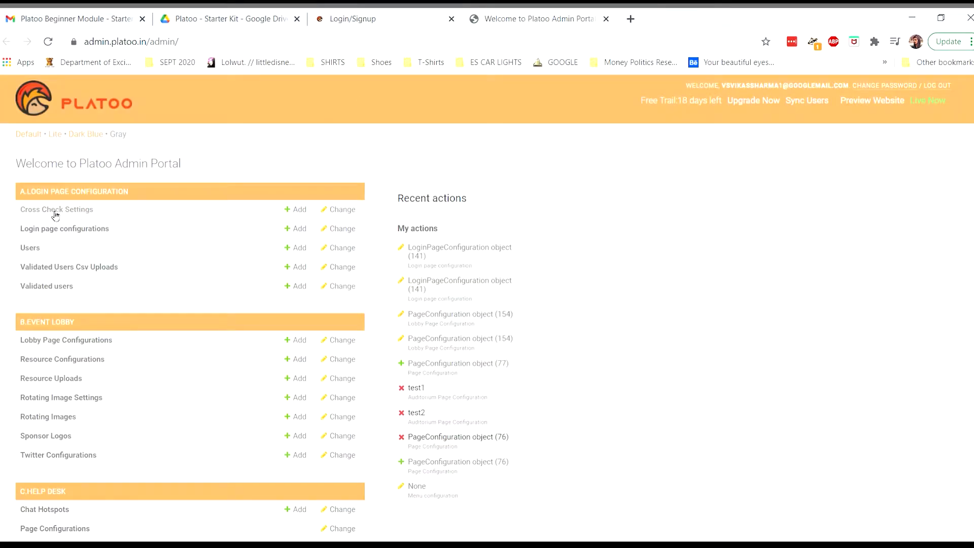
Open a new Add login page configuration form and highlight its Is Open Event option.
{"action": "left_click", "coordinate": [93, 231]}
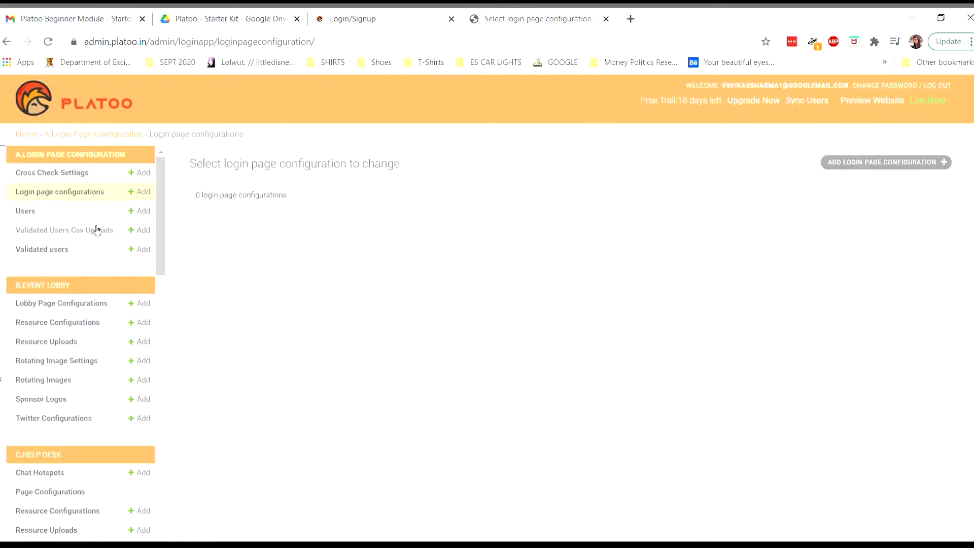
{"action": "left_click", "coordinate": [910, 166]}
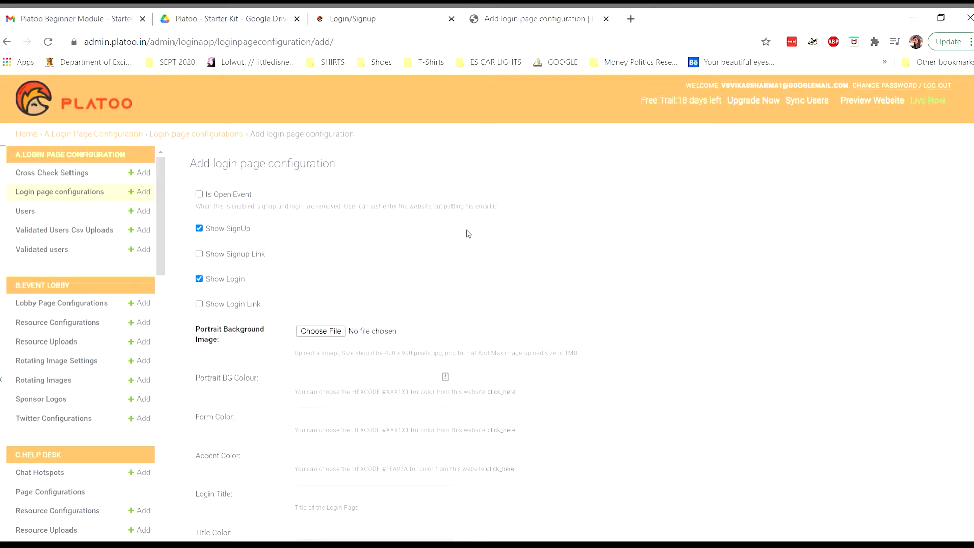
{"action": "scroll", "coordinate": [469, 234], "scroll_direction": "down", "scroll_amount": 2}
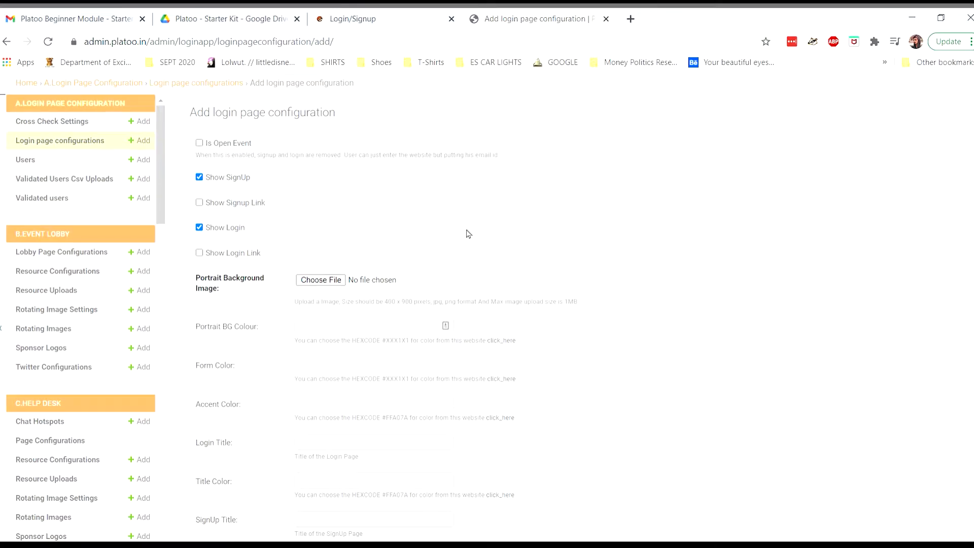
{"action": "scroll", "coordinate": [468, 234], "scroll_direction": "up", "scroll_amount": 2}
{"action": "left_click_drag", "start_coordinate": [262, 195], "coordinate": [205, 203]}
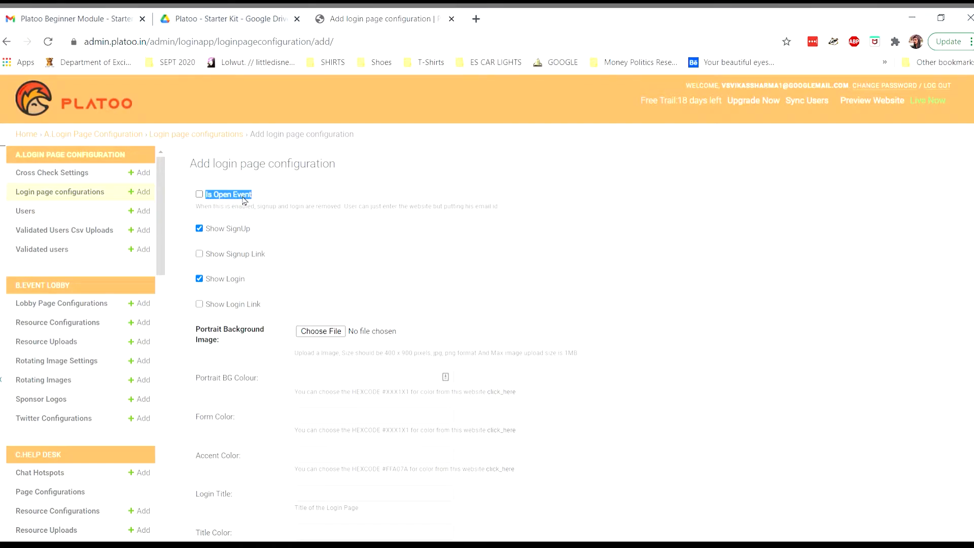
{"action": "left_click", "coordinate": [268, 198]}
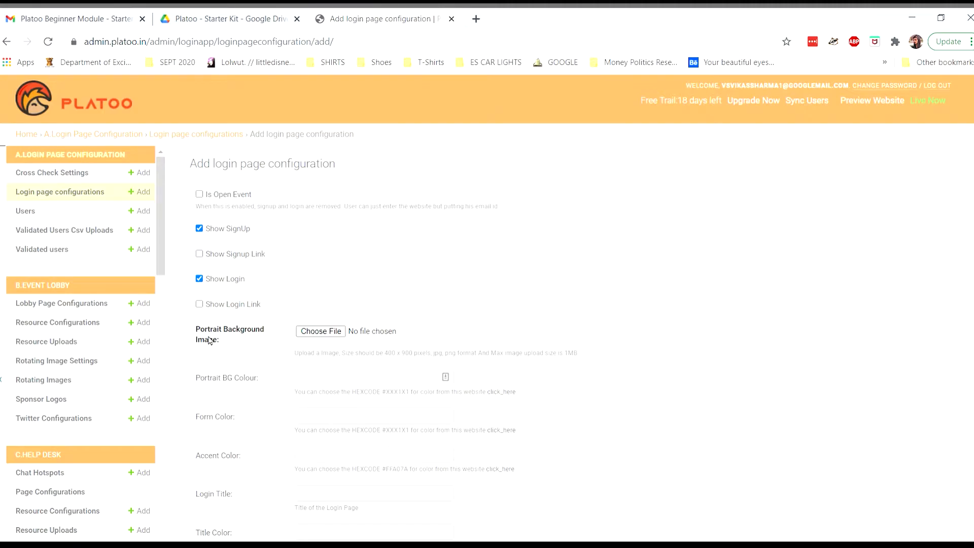
Download the Platoo - Starter Kit Drive folder as a zip from its folder dropdown.
{"action": "left_click", "coordinate": [222, 14]}
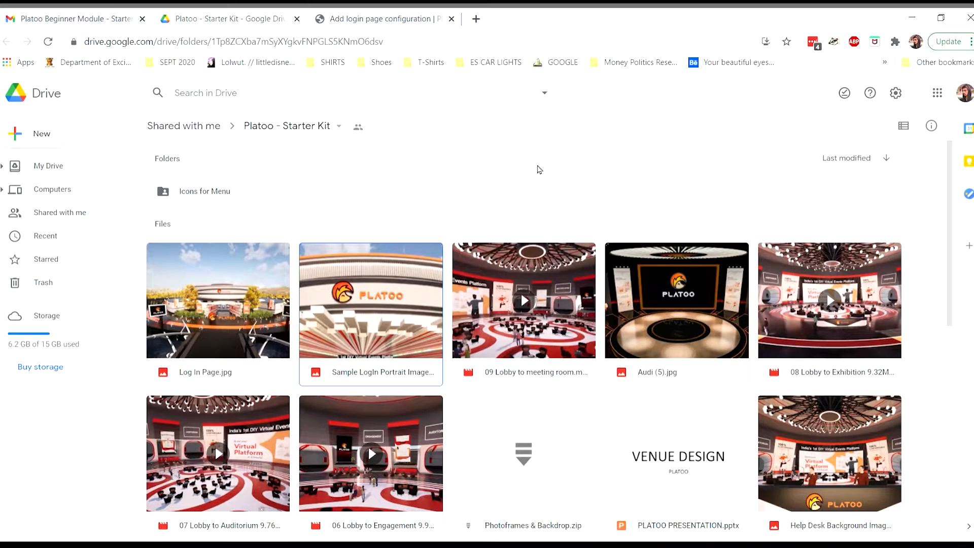
{"action": "left_click", "coordinate": [340, 127]}
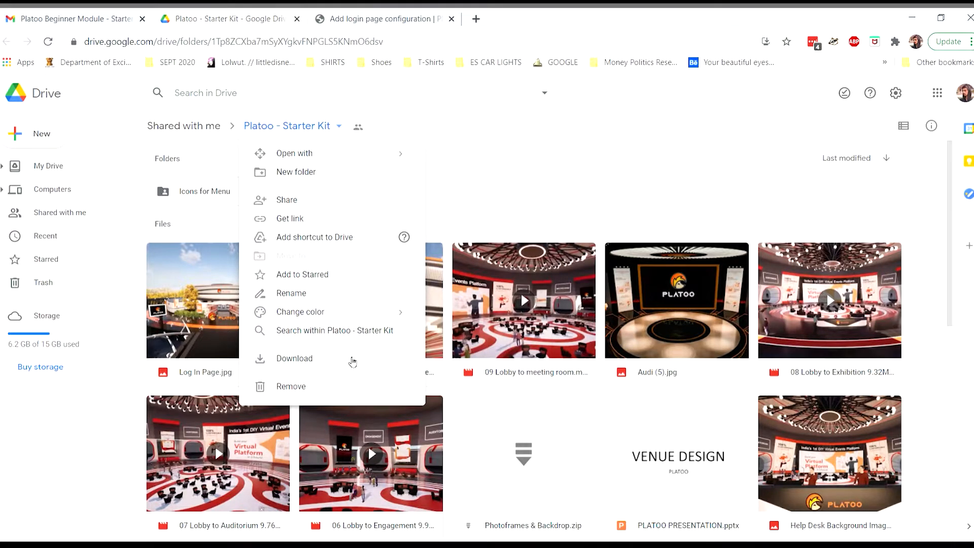
{"action": "left_click", "coordinate": [353, 361]}
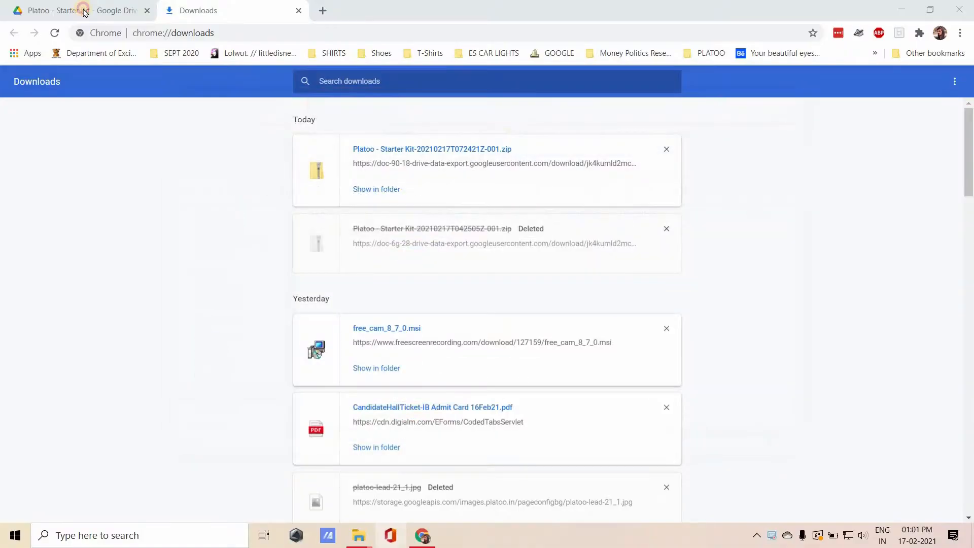
Locate the downloaded Platoo - Starter Kit zip in its folder and open it.
{"action": "key", "text": "ctrl+shift+Tab"}
{"action": "left_click", "coordinate": [231, 14]}
{"action": "left_click", "coordinate": [372, 189]}
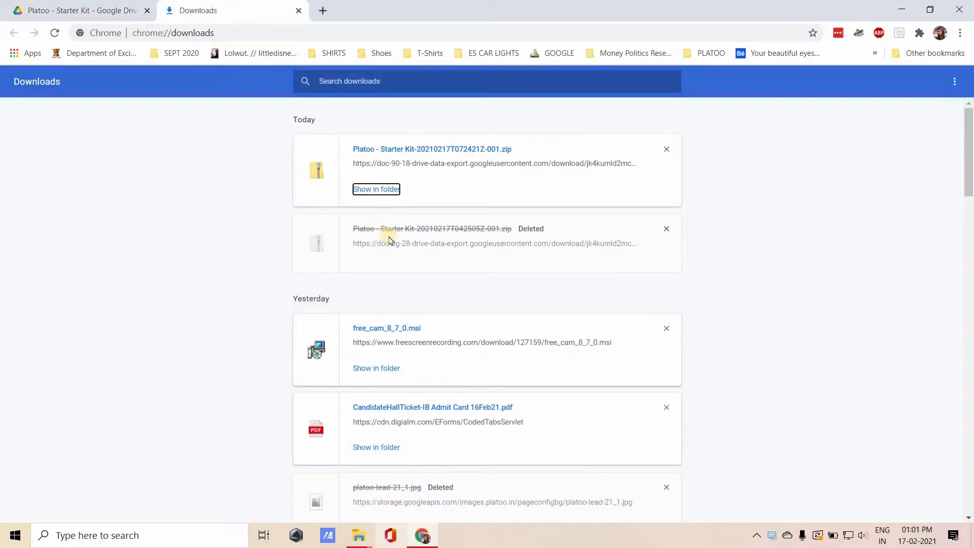
{"action": "double_click", "coordinate": [381, 273]}
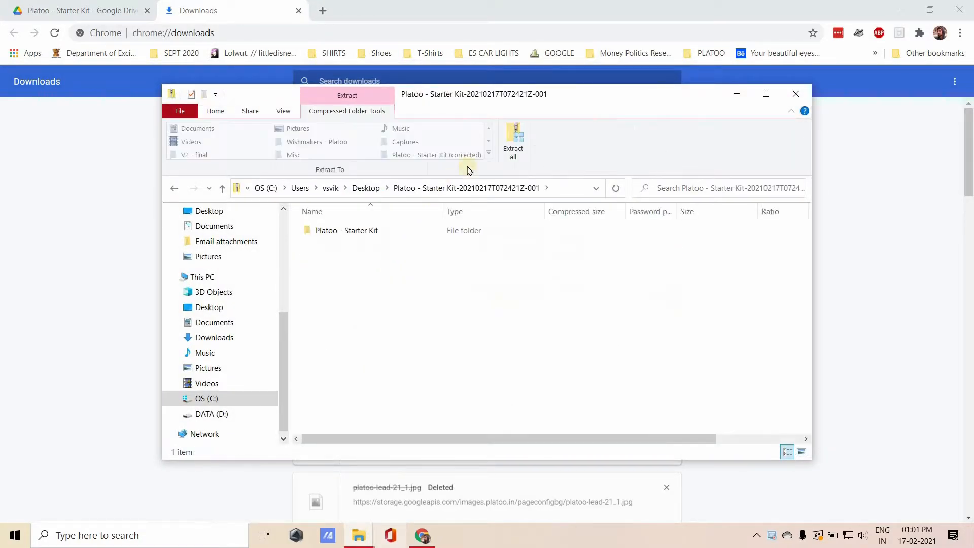
Extract the archive to the Desktop, replacing existing files, and open the 25-item extracted folder.
{"action": "left_click", "coordinate": [513, 144]}
{"action": "left_click", "coordinate": [581, 409]}
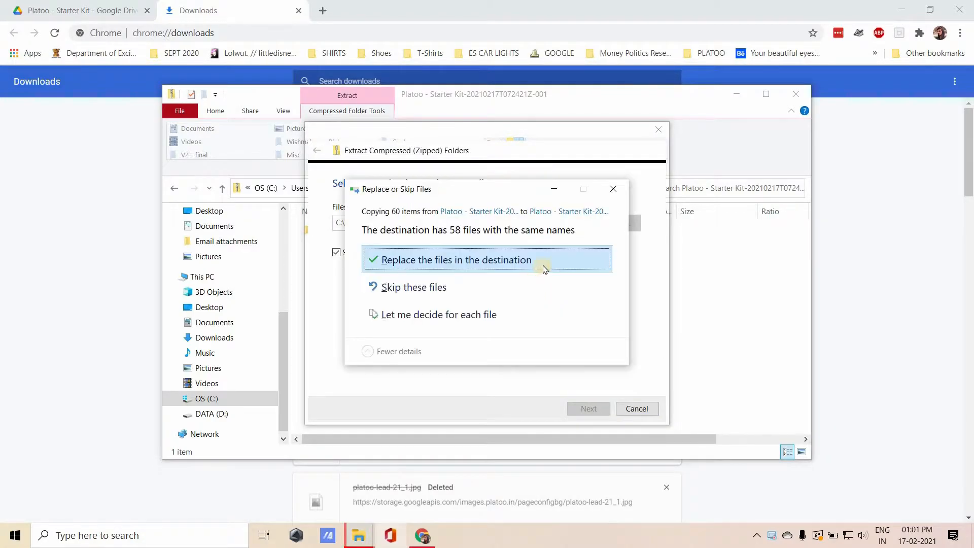
{"action": "left_click", "coordinate": [543, 269]}
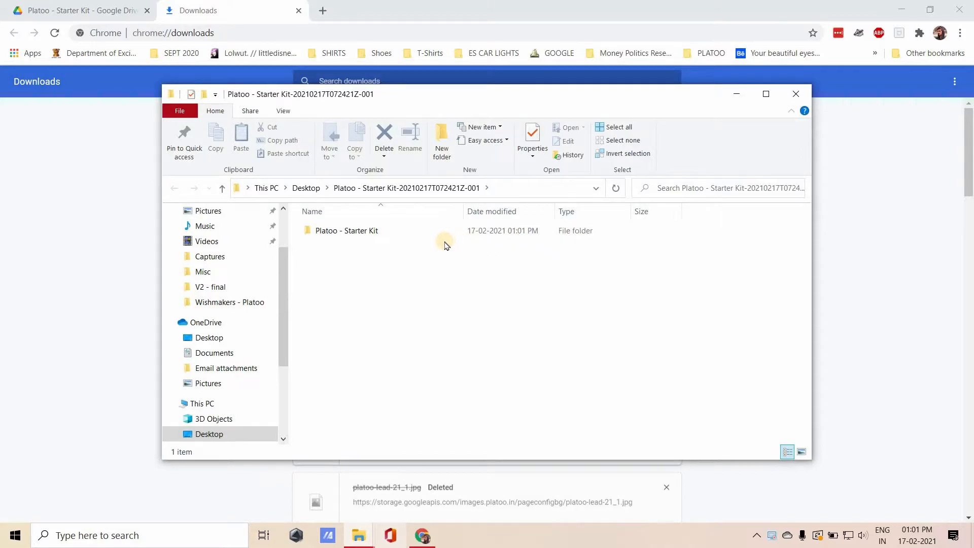
{"action": "double_click", "coordinate": [369, 232]}
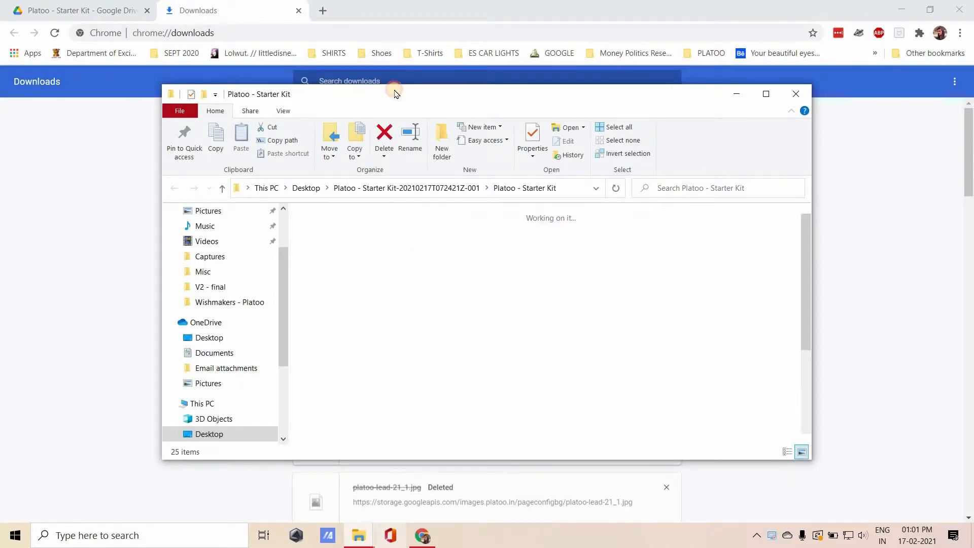
{"action": "double_click", "coordinate": [394, 94]}
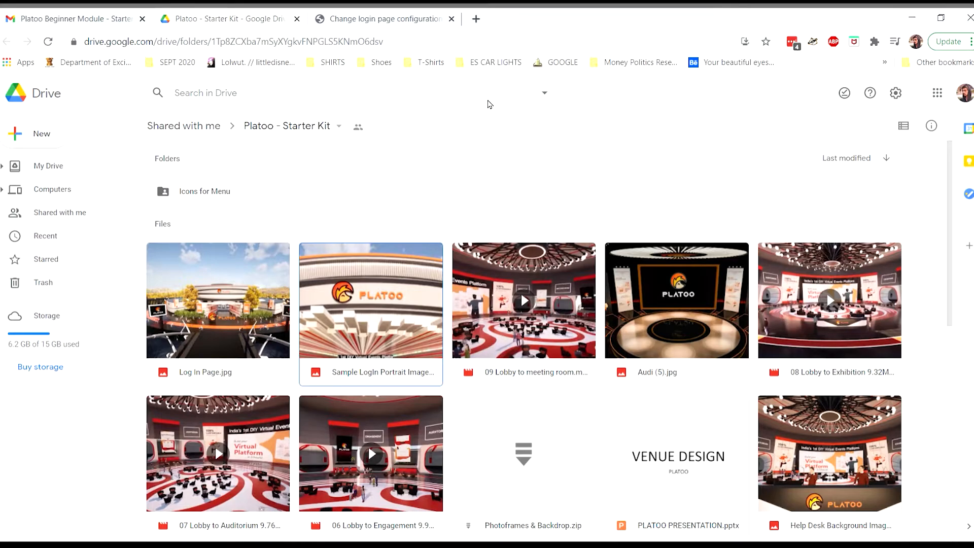
Choose Sample_Login_Portrait_Image.jpg as the login page's portrait background image.
{"action": "left_click", "coordinate": [399, 20]}
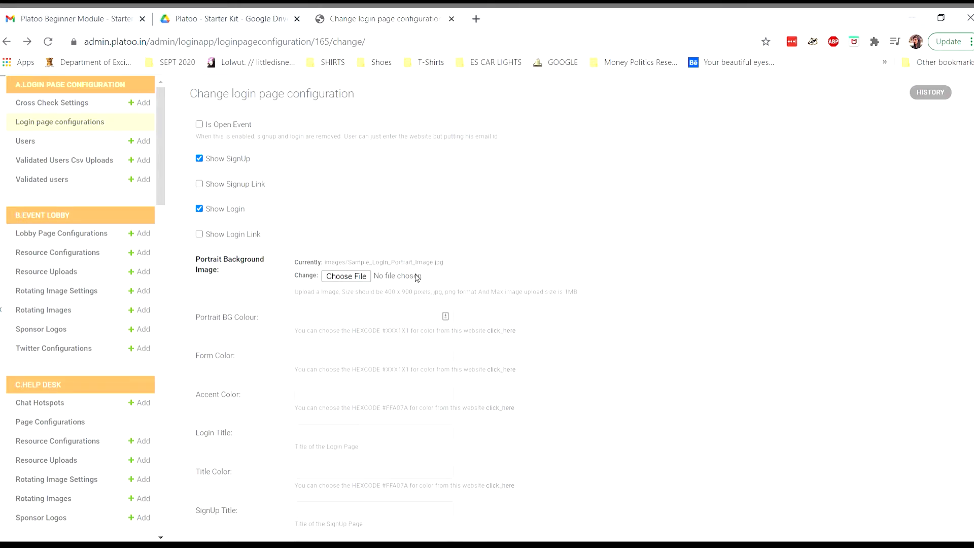
{"action": "left_click", "coordinate": [355, 277]}
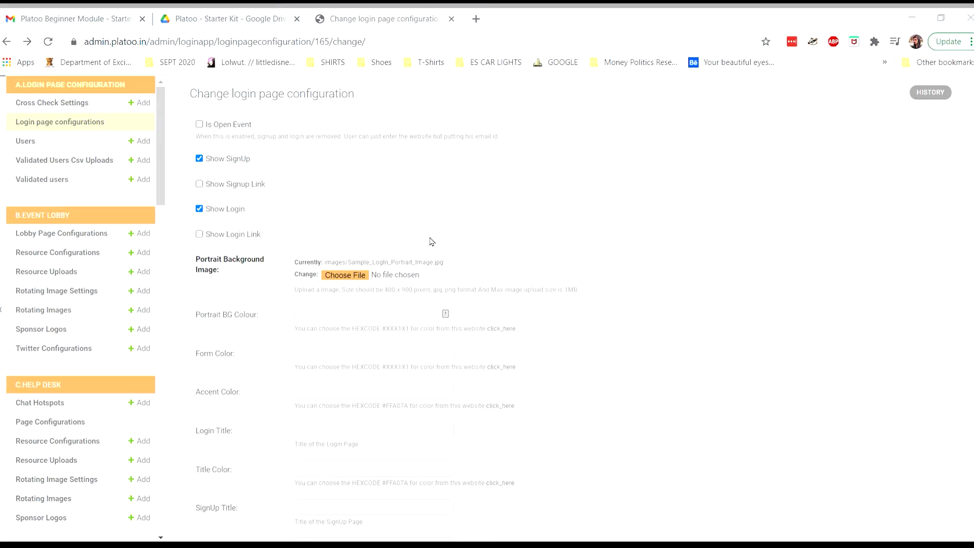
{"action": "left_click", "coordinate": [385, 273]}
{"action": "left_click", "coordinate": [578, 344]}
{"action": "left_click", "coordinate": [548, 273]}
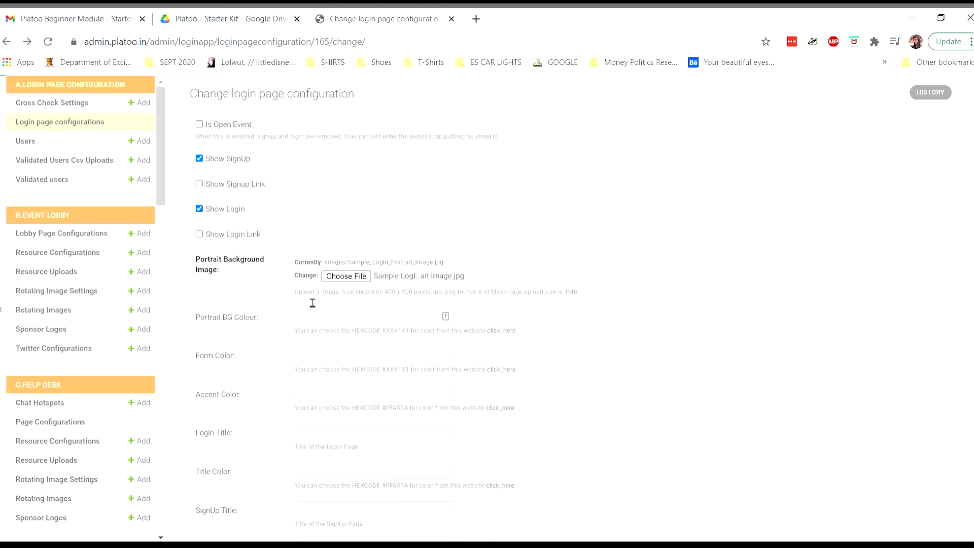
Highlight the hint's 400 x 900 pixel size, allowed formats and 1MB upload limit.
{"action": "left_click_drag", "start_coordinate": [295, 296], "coordinate": [588, 299]}
{"action": "left_click", "coordinate": [575, 300]}
{"action": "left_click_drag", "start_coordinate": [385, 302], "coordinate": [473, 301]}
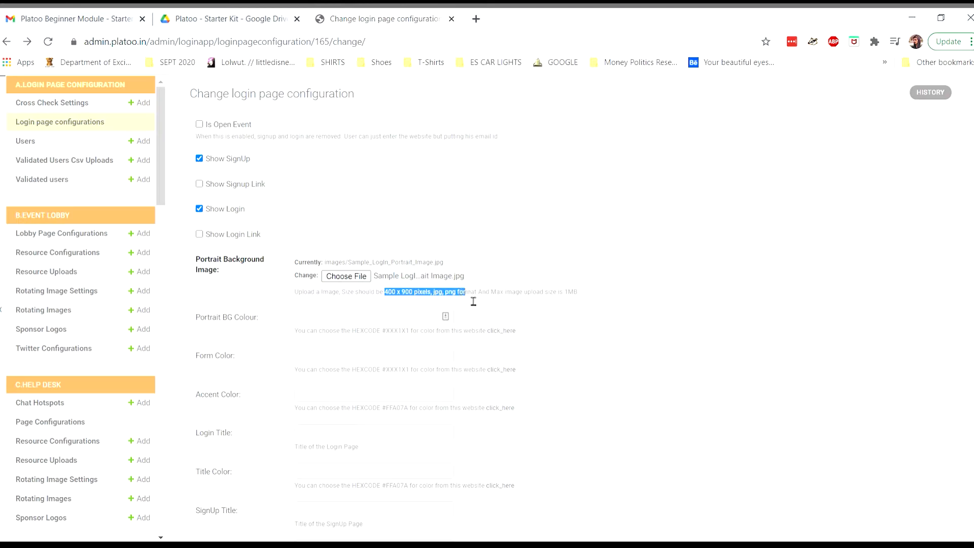
{"action": "left_click", "coordinate": [505, 301]}
{"action": "left_click_drag", "start_coordinate": [386, 301], "coordinate": [493, 300]}
{"action": "left_click", "coordinate": [580, 294]}
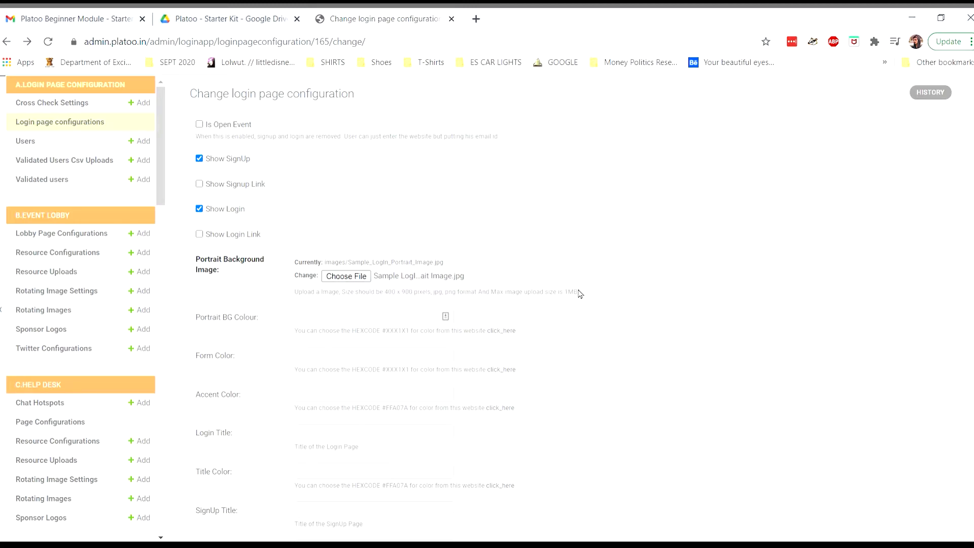
{"action": "double_click", "coordinate": [576, 293]}
{"action": "left_click_drag", "start_coordinate": [573, 303], "coordinate": [511, 304]}
{"action": "left_click", "coordinate": [568, 298]}
{"action": "left_click_drag", "start_coordinate": [504, 300], "coordinate": [578, 299]}
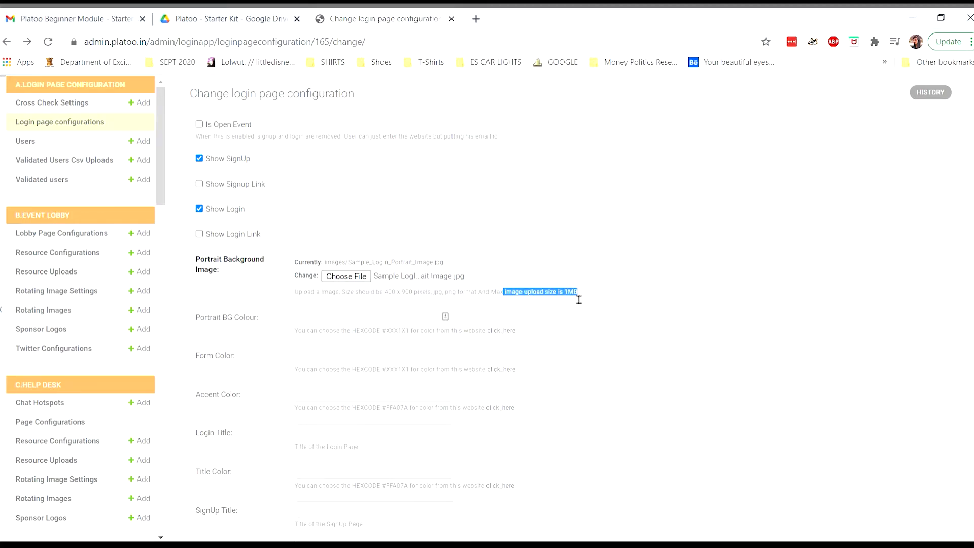
{"action": "left_click", "coordinate": [597, 296]}
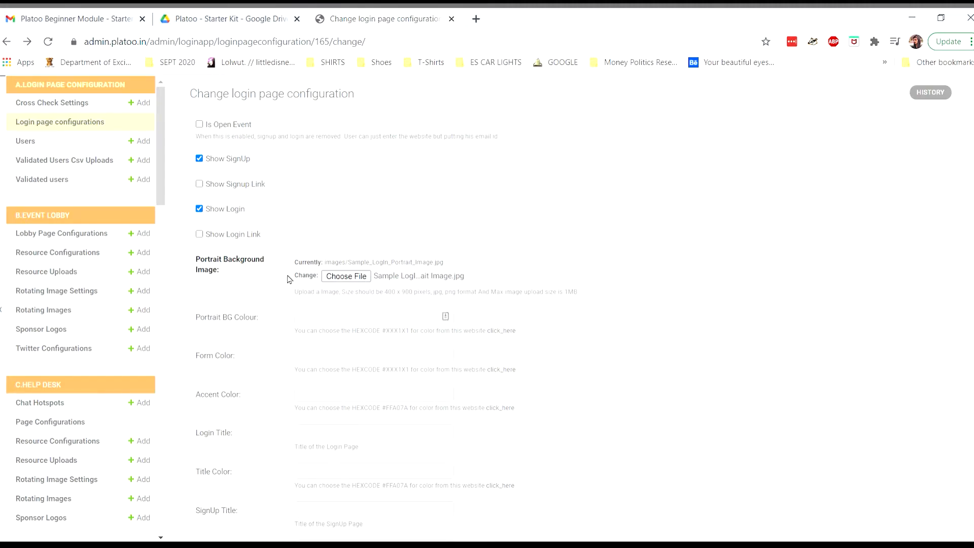
Save login page configuration 165, reopen it, then return to the admin home via Live Now.
{"action": "scroll", "coordinate": [594, 309], "scroll_direction": "down", "scroll_amount": 6}
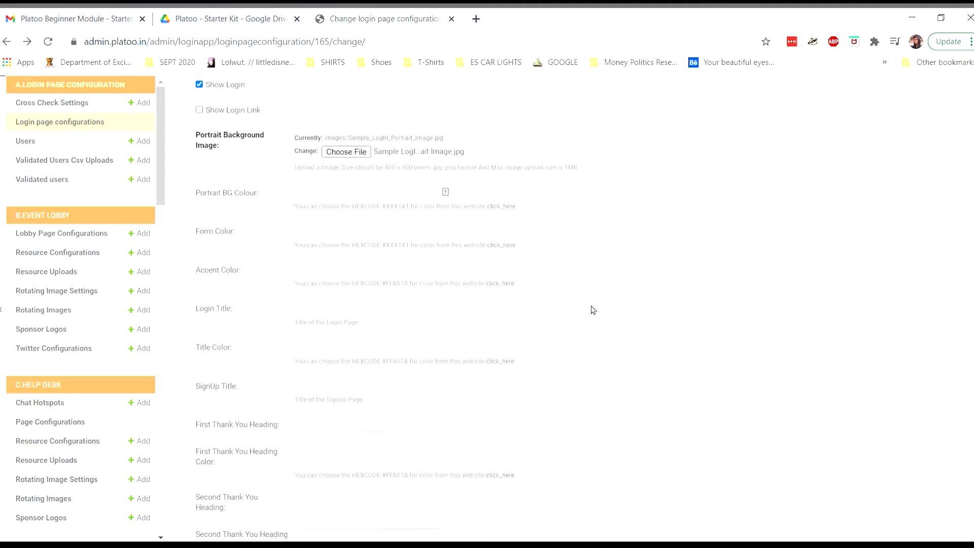
{"action": "scroll", "coordinate": [593, 310], "scroll_direction": "down", "scroll_amount": 10}
{"action": "left_click", "coordinate": [932, 490]}
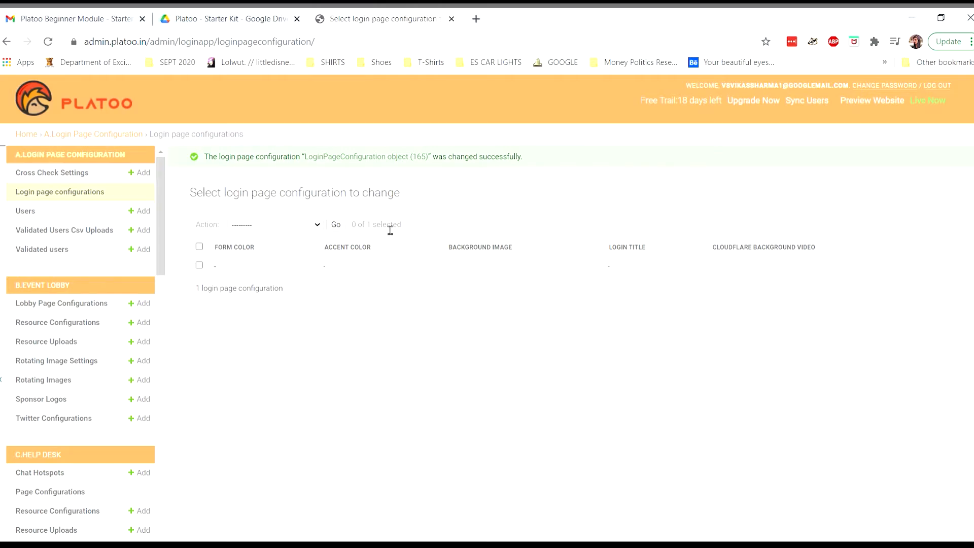
{"action": "left_click", "coordinate": [218, 266]}
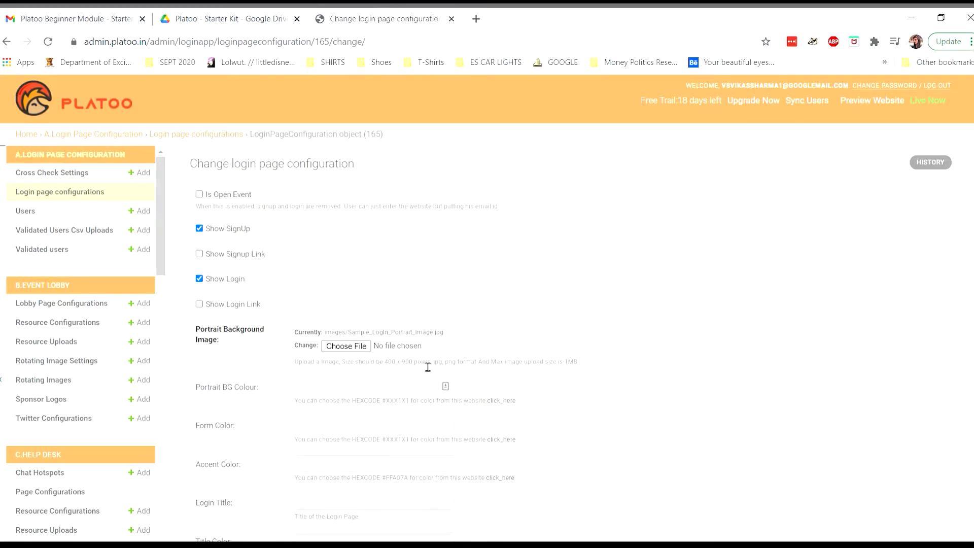
{"action": "left_click", "coordinate": [946, 104]}
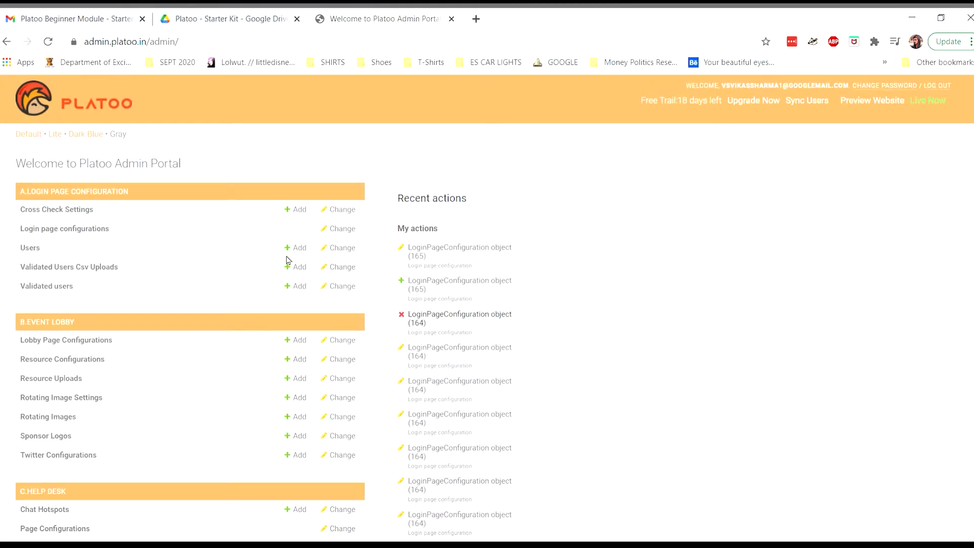
Preview the event's login and sign-up page, then reopen LoginPageConfiguration object (165) for editing.
{"action": "left_click", "coordinate": [888, 104]}
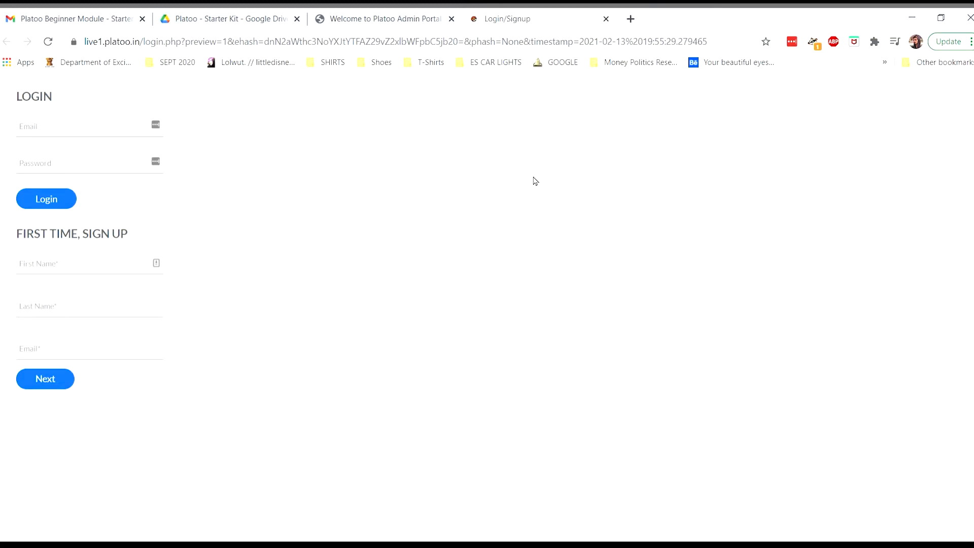
{"action": "left_click", "coordinate": [364, 18]}
{"action": "left_click", "coordinate": [81, 228]}
{"action": "left_click", "coordinate": [215, 237]}
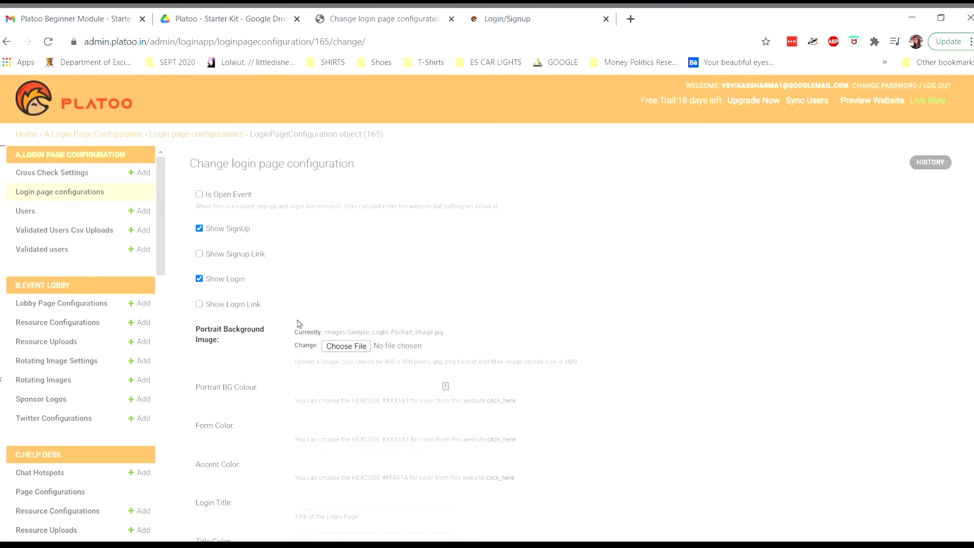
Upload a background video to LoginPageConfiguration object (165) and save the change.
{"action": "scroll", "coordinate": [300, 324], "scroll_direction": "down", "scroll_amount": 5}
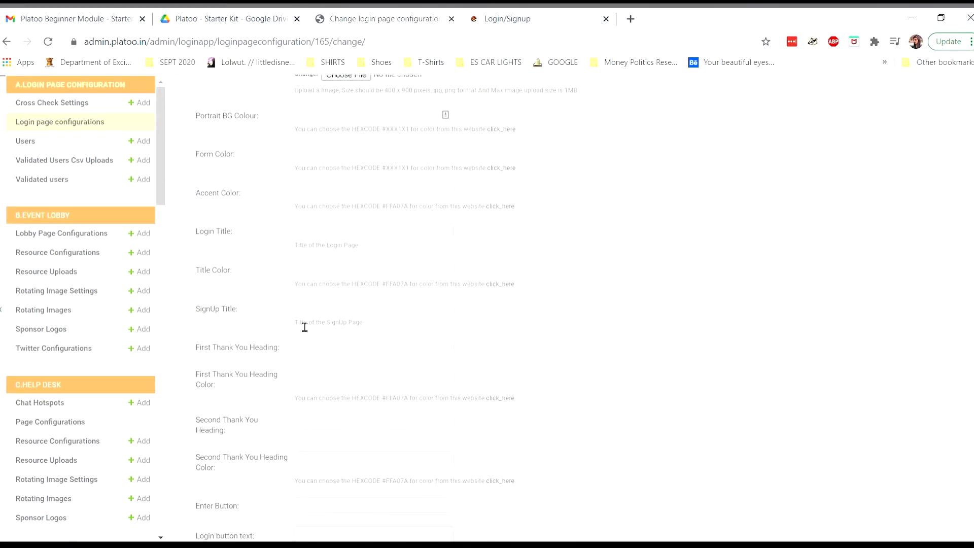
{"action": "scroll", "coordinate": [279, 333], "scroll_direction": "down", "scroll_amount": 5}
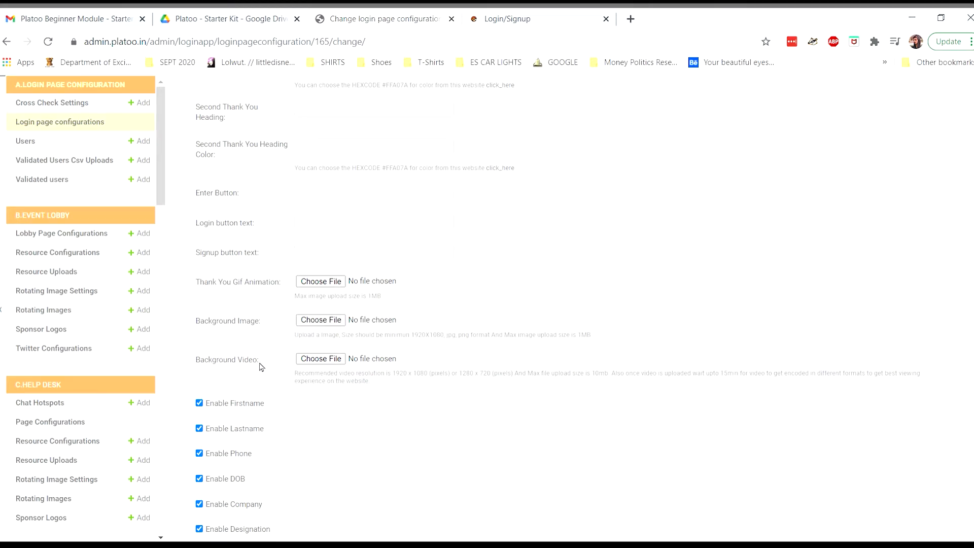
{"action": "left_click_drag", "start_coordinate": [293, 335], "coordinate": [531, 343]}
{"action": "left_click_drag", "start_coordinate": [391, 374], "coordinate": [387, 374]}
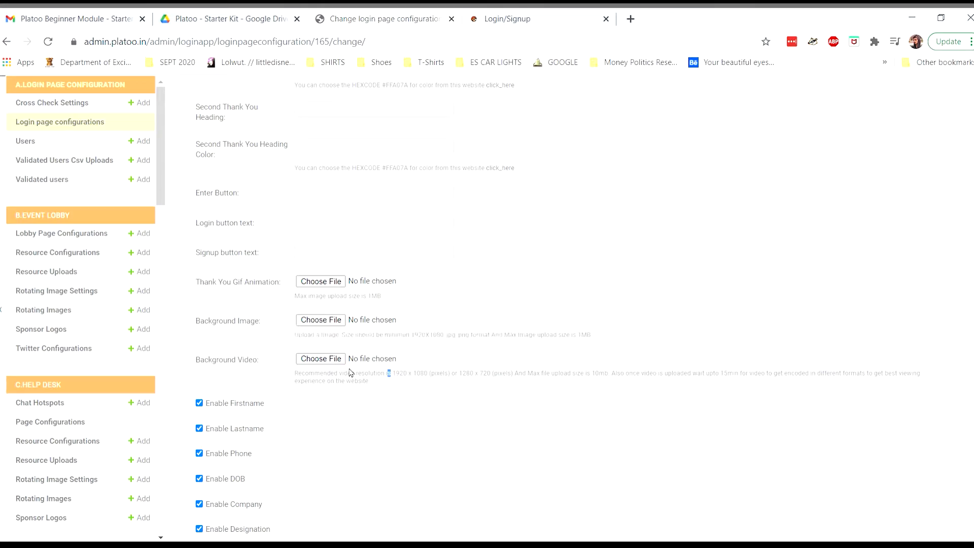
{"action": "left_click", "coordinate": [309, 361]}
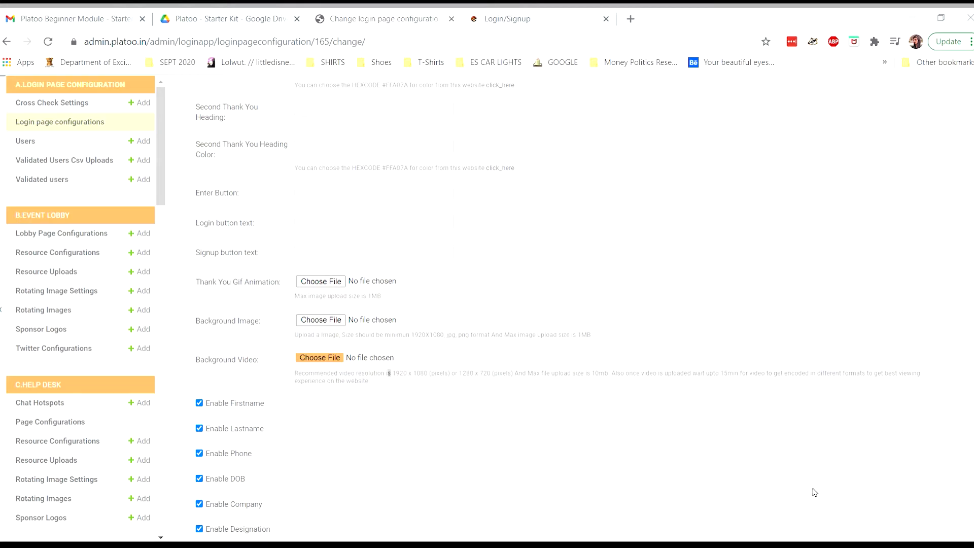
{"action": "left_click", "coordinate": [494, 382]}
{"action": "scroll", "coordinate": [494, 382], "scroll_direction": "down", "scroll_amount": 6}
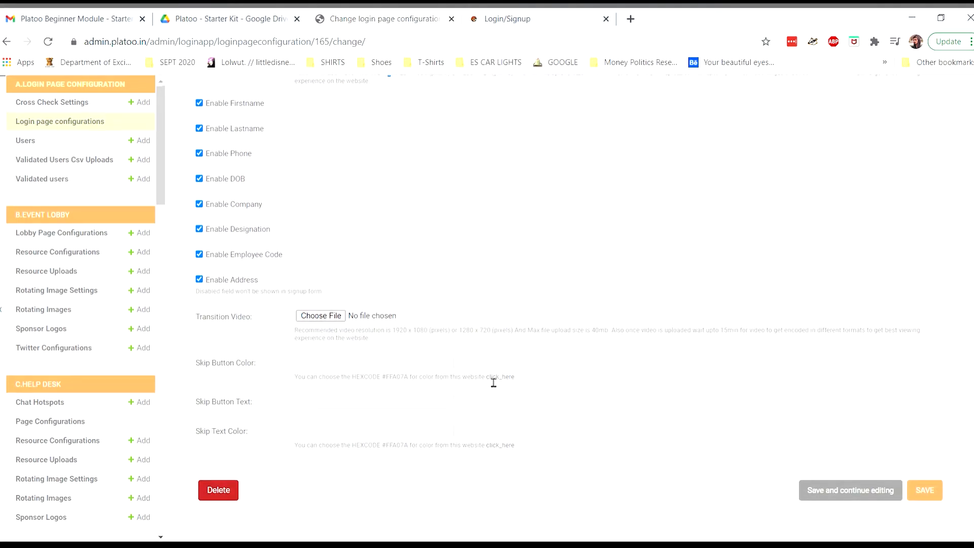
{"action": "left_click", "coordinate": [924, 491]}
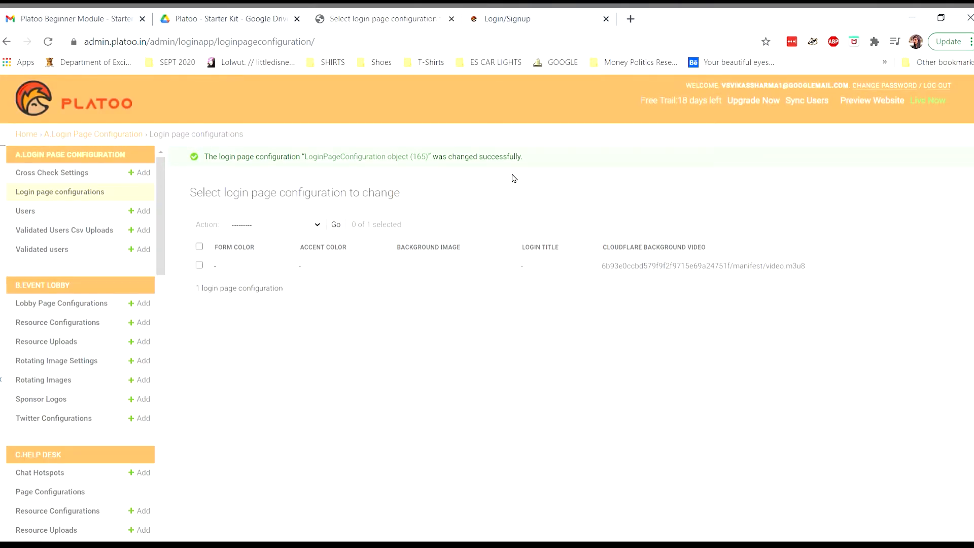
Reload the login preview to see the animated venue background, then open Login page configurations.
{"action": "left_click", "coordinate": [947, 105]}
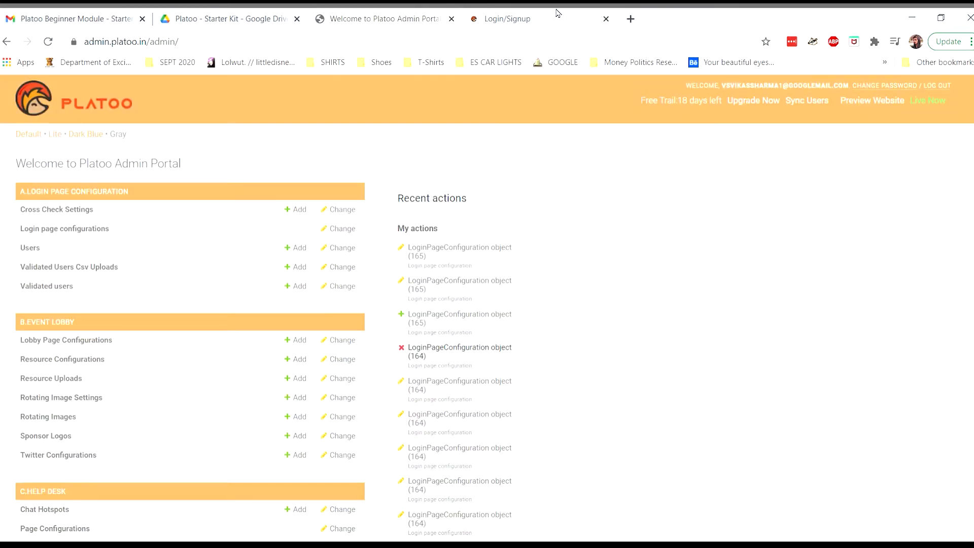
{"action": "left_click", "coordinate": [515, 15]}
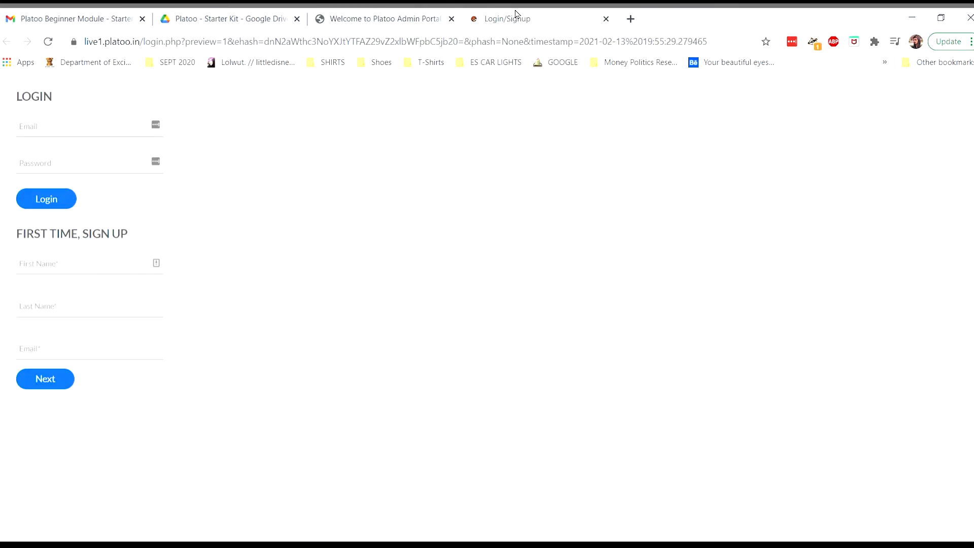
{"action": "left_click", "coordinate": [49, 43]}
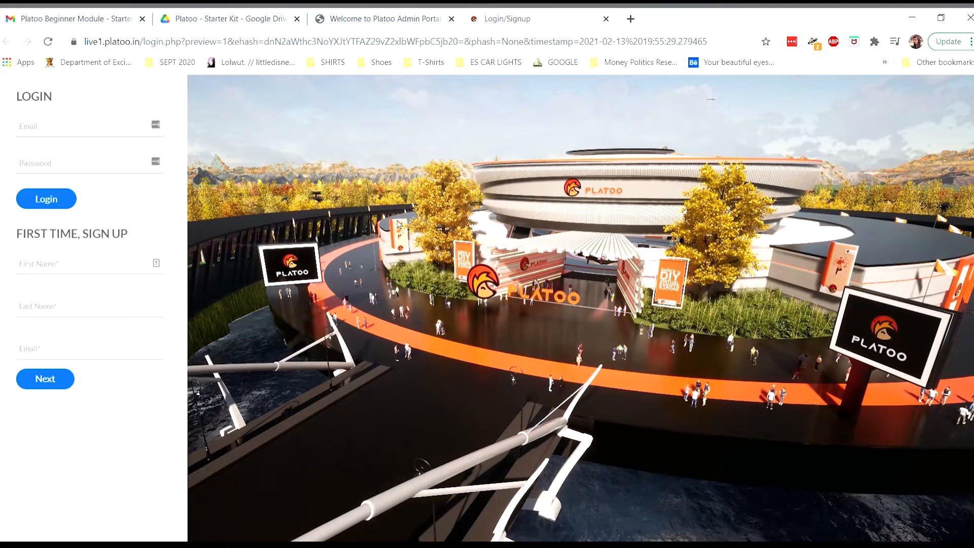
{"action": "left_click", "coordinate": [369, 18]}
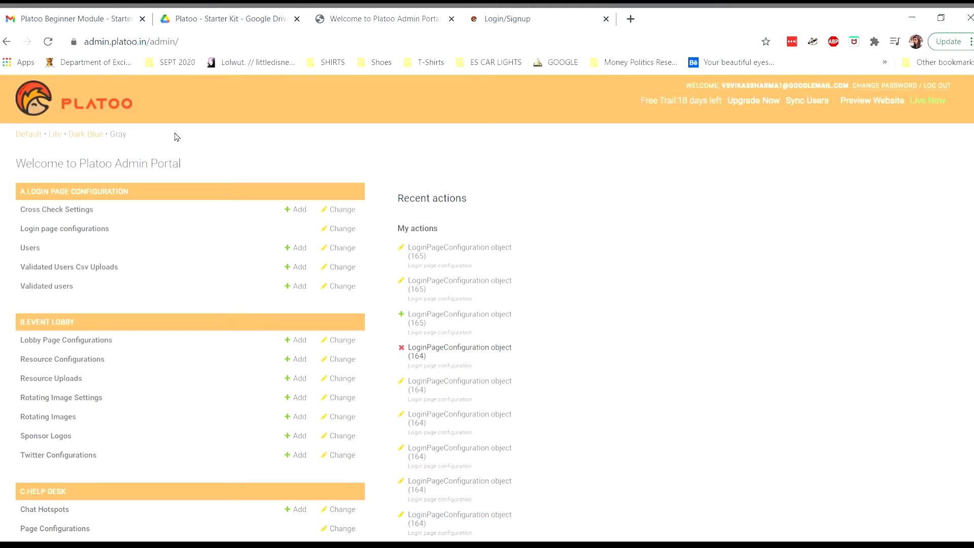
{"action": "left_click", "coordinate": [72, 233]}
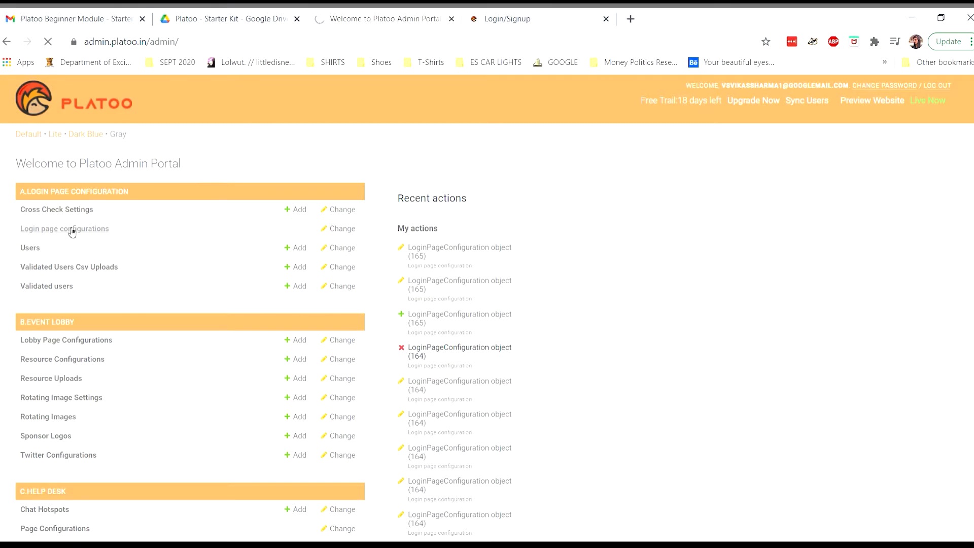
{"action": "left_click", "coordinate": [215, 238]}
{"action": "scroll", "coordinate": [318, 309], "scroll_direction": "down", "scroll_amount": 4}
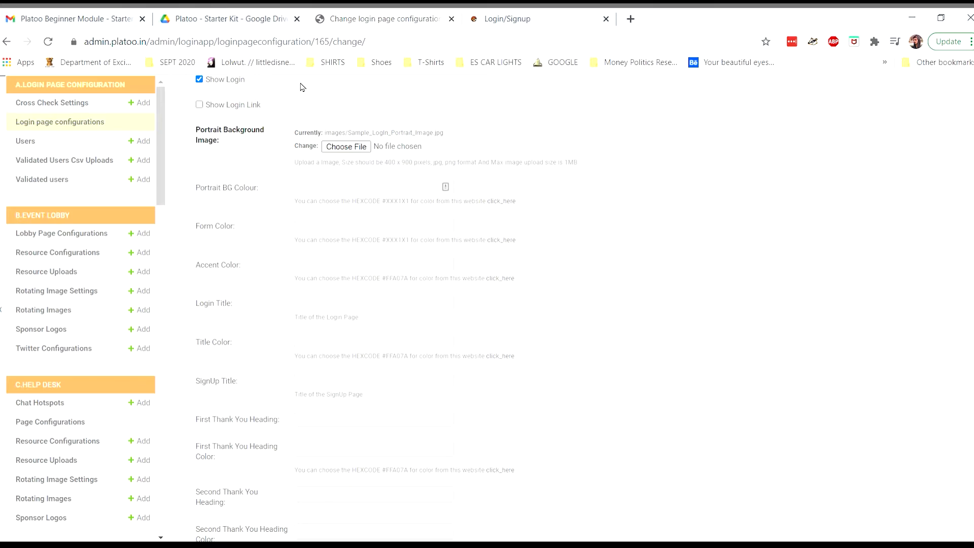
{"action": "left_click", "coordinate": [501, 21]}
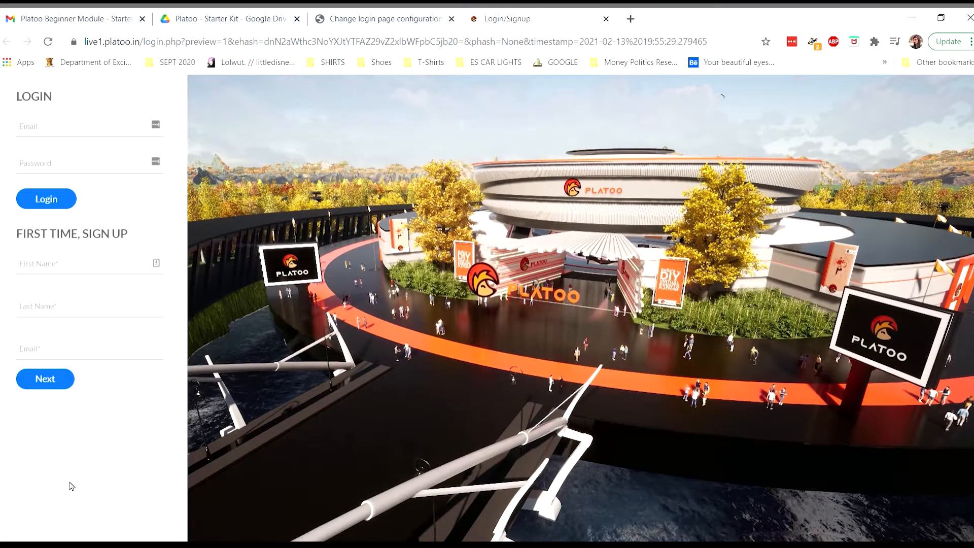
{"action": "left_click", "coordinate": [386, 17]}
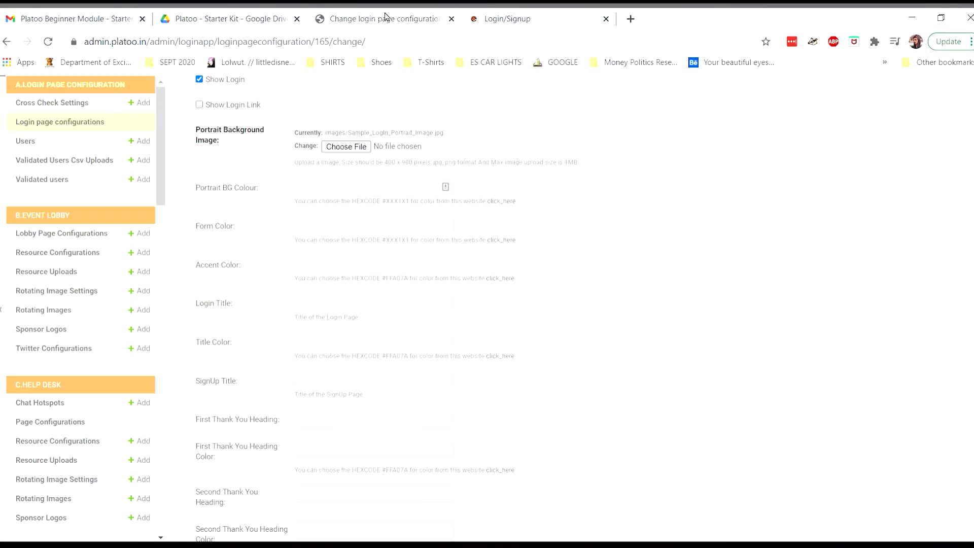
{"action": "scroll", "coordinate": [536, 279], "scroll_direction": "down", "scroll_amount": 1}
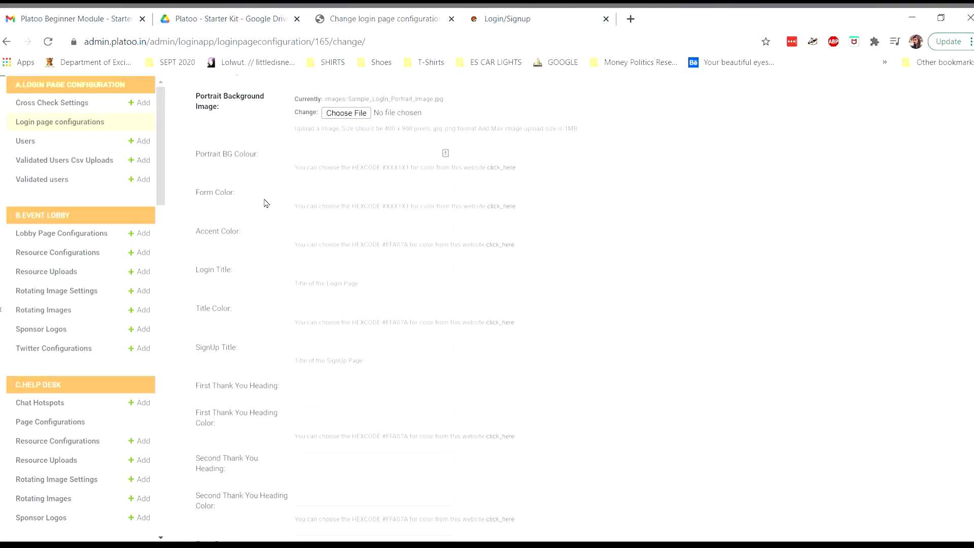
Copy the orange hex code EA8D3B from the HTML Color Codes picker.
{"action": "left_click", "coordinate": [505, 208]}
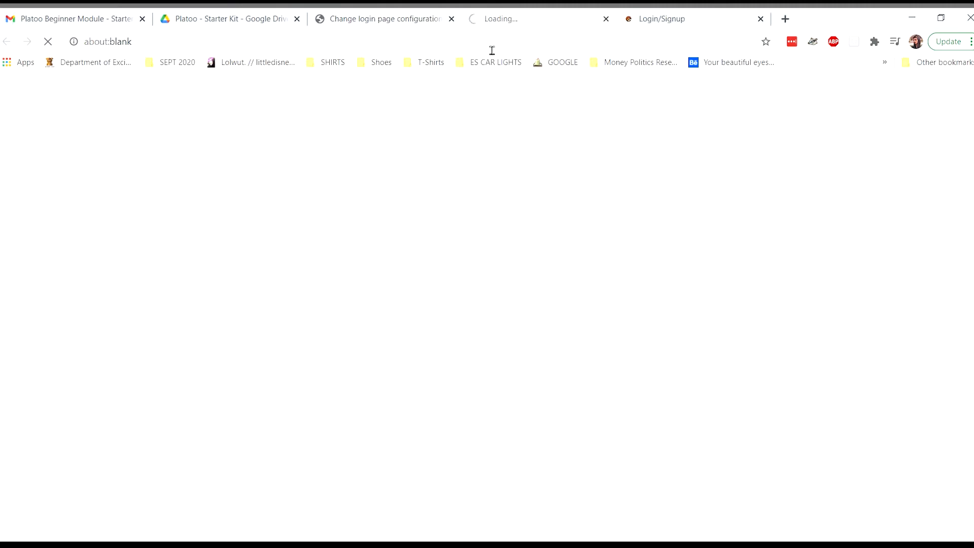
{"action": "left_click", "coordinate": [394, 23]}
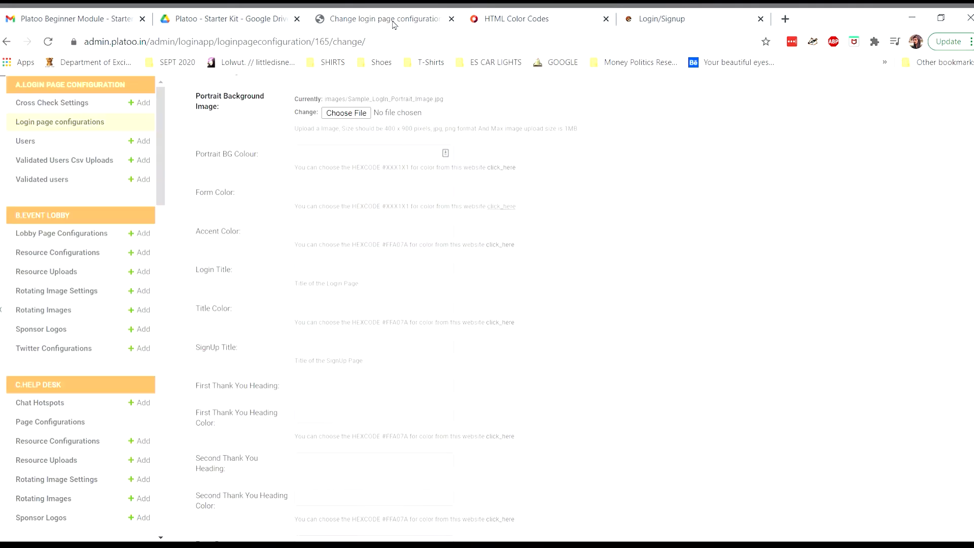
{"action": "left_click", "coordinate": [532, 14]}
{"action": "scroll", "coordinate": [584, 277], "scroll_direction": "down", "scroll_amount": 4}
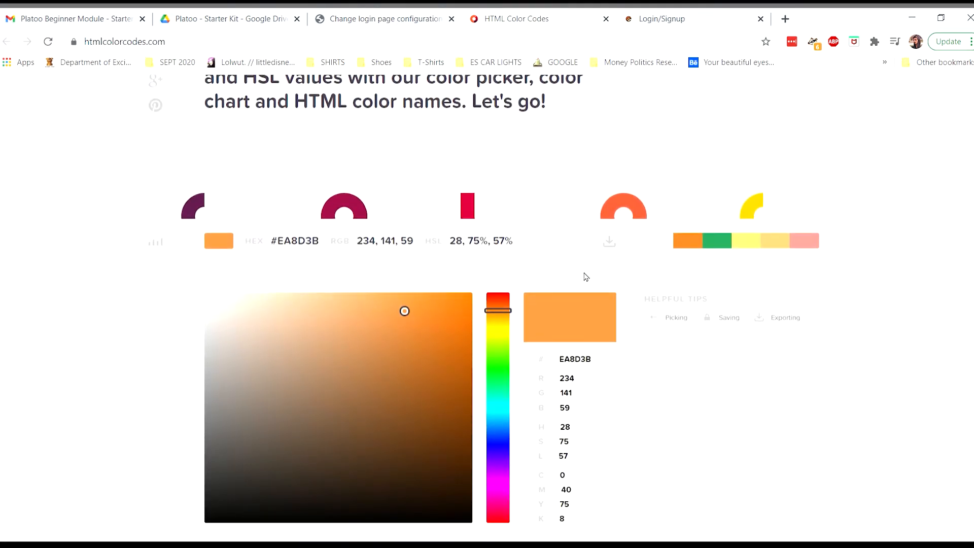
{"action": "double_click", "coordinate": [606, 296]}
{"action": "key", "text": "ctrl+c"}
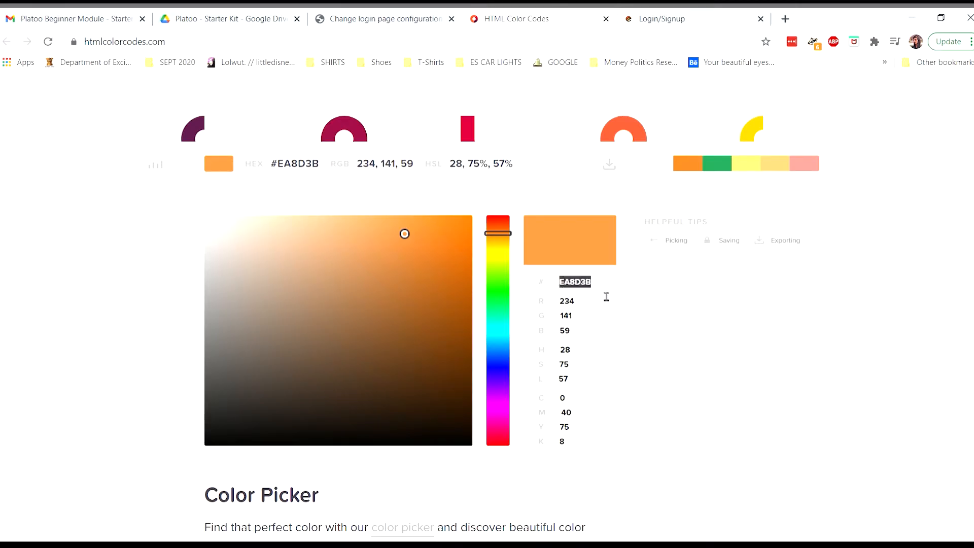
Set the Form Color to #EA8D3B and check the login preview.
{"action": "left_click", "coordinate": [397, 22]}
{"action": "left_click", "coordinate": [332, 198]}
{"action": "key", "text": "ctrl+v"}
{"action": "key", "text": "Home"}
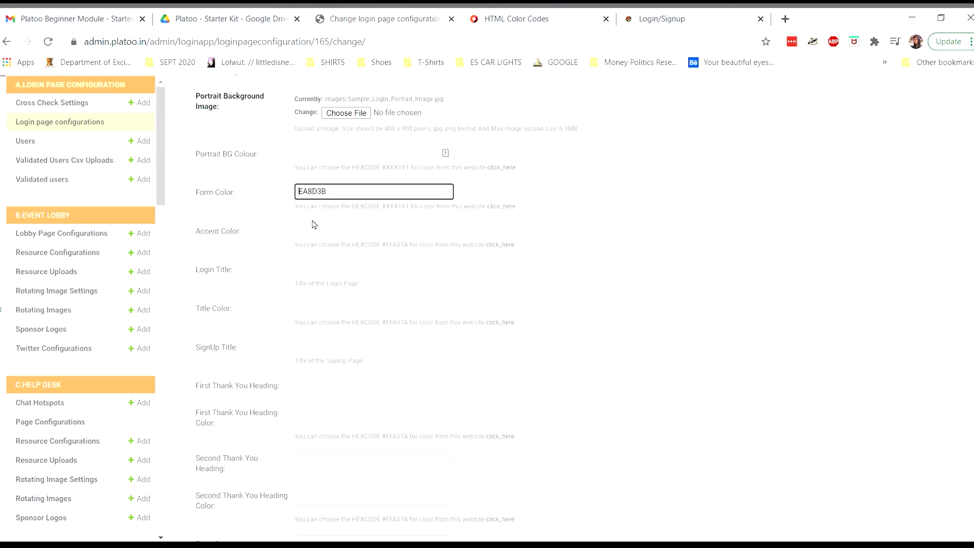
{"action": "type", "text": "#"}
{"action": "left_click", "coordinate": [570, 205]}
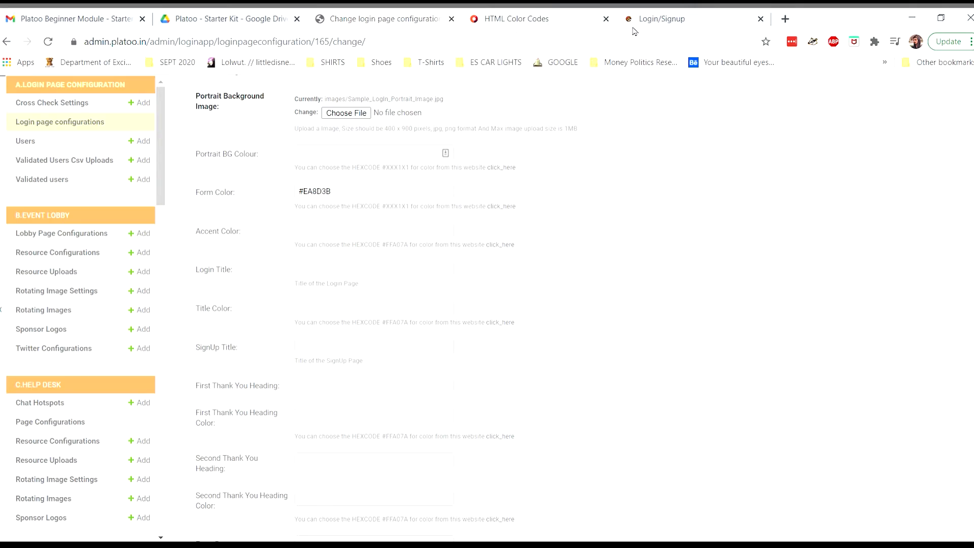
{"action": "left_click", "coordinate": [662, 23]}
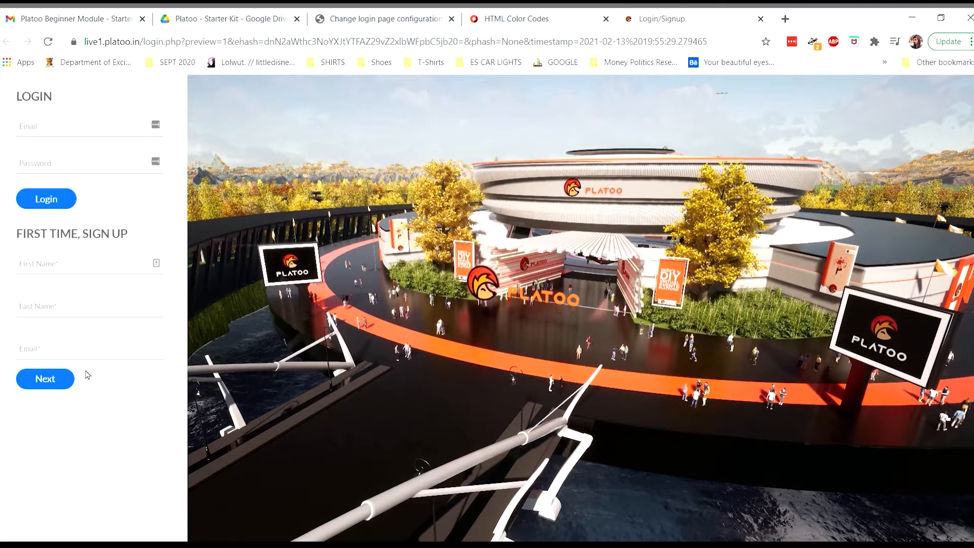
Pick a lighter, softer blue in HTML Color Codes and copy its hex 6289DC.
{"action": "left_click", "coordinate": [521, 18]}
{"action": "mouse_move", "coordinate": [504, 362]}
{"action": "left_mouse_down"}
{"action": "mouse_move", "coordinate": [504, 353]}
{"action": "mouse_move", "coordinate": [503, 361]}
{"action": "left_mouse_up"}
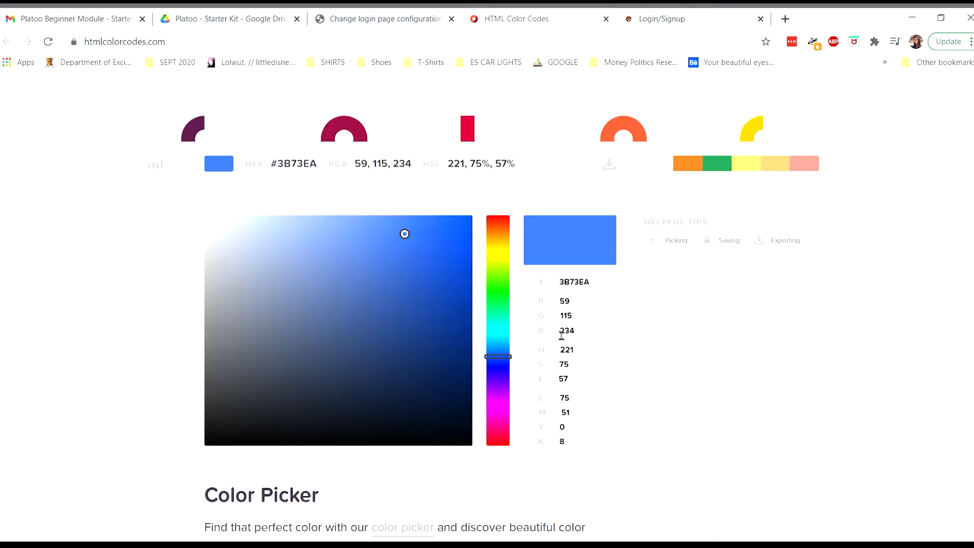
{"action": "left_click_drag", "start_coordinate": [378, 235], "coordinate": [354, 248]}
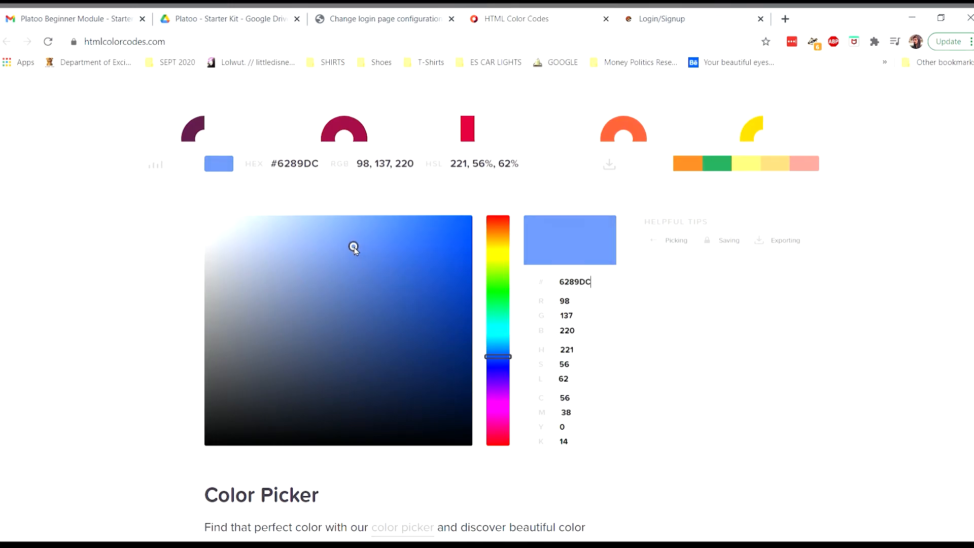
{"action": "double_click", "coordinate": [587, 287]}
{"action": "key", "text": "ctrl+c"}
Paste 6289DC into the Accent Color field and check the login preview.
{"action": "left_click", "coordinate": [348, 21]}
{"action": "left_click", "coordinate": [340, 233]}
{"action": "key", "text": "ctrl+v"}
{"action": "left_click", "coordinate": [513, 275]}
{"action": "scroll", "coordinate": [513, 274], "scroll_direction": "down", "scroll_amount": 1}
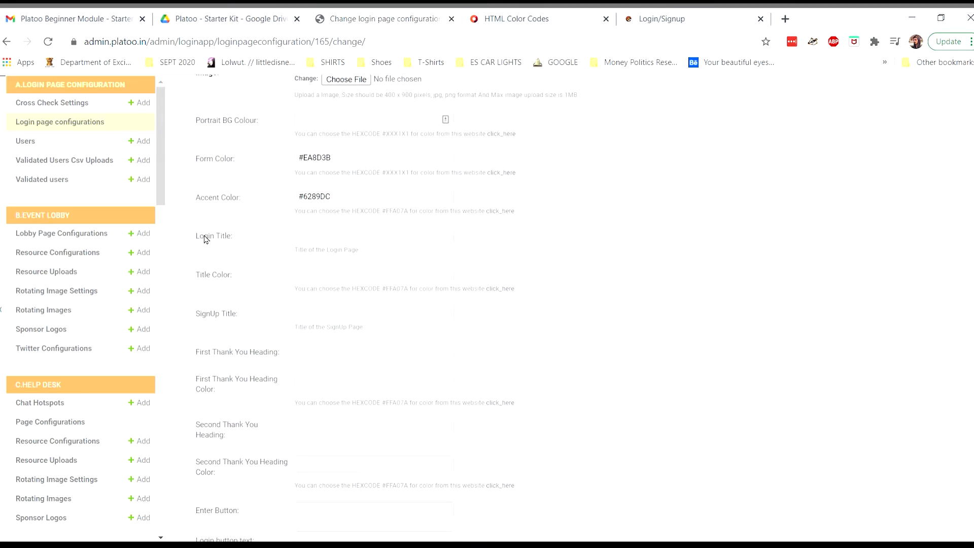
{"action": "left_click", "coordinate": [660, 20]}
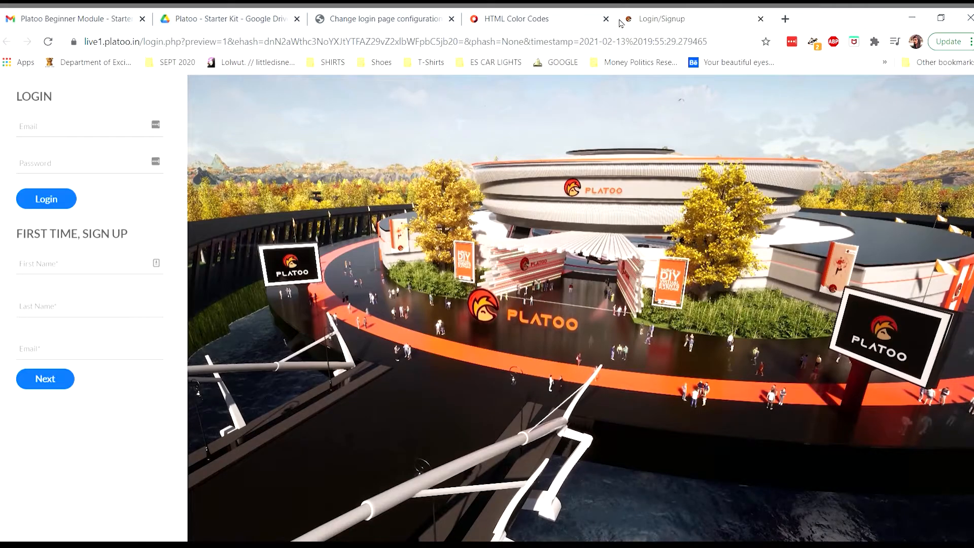
Enter 'Welcome To Platoo!!' as the Login Title and compare with the preview's LOGIN heading.
{"action": "left_click", "coordinate": [356, 19]}
{"action": "left_click", "coordinate": [311, 237]}
{"action": "type", "text": "Welcome To Platoo!!"}
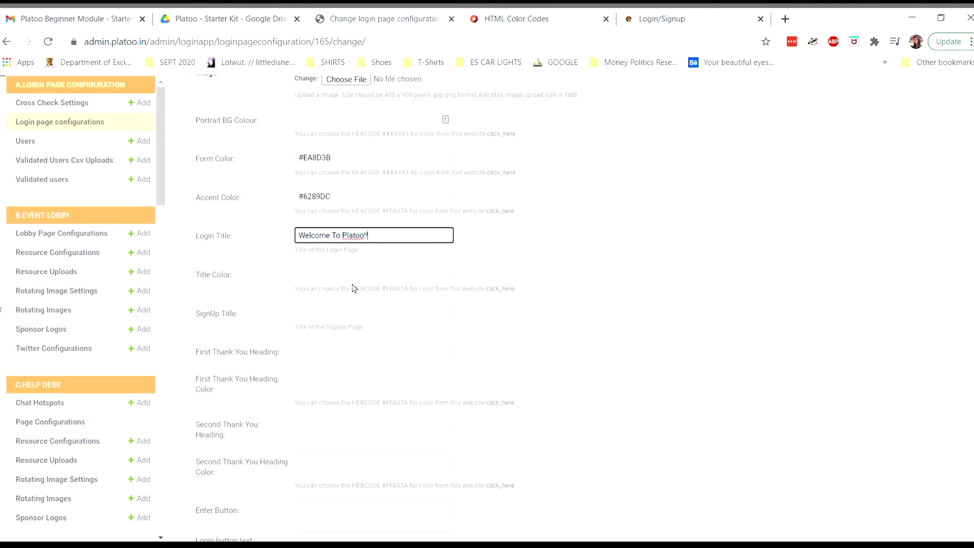
{"action": "left_click", "coordinate": [668, 20]}
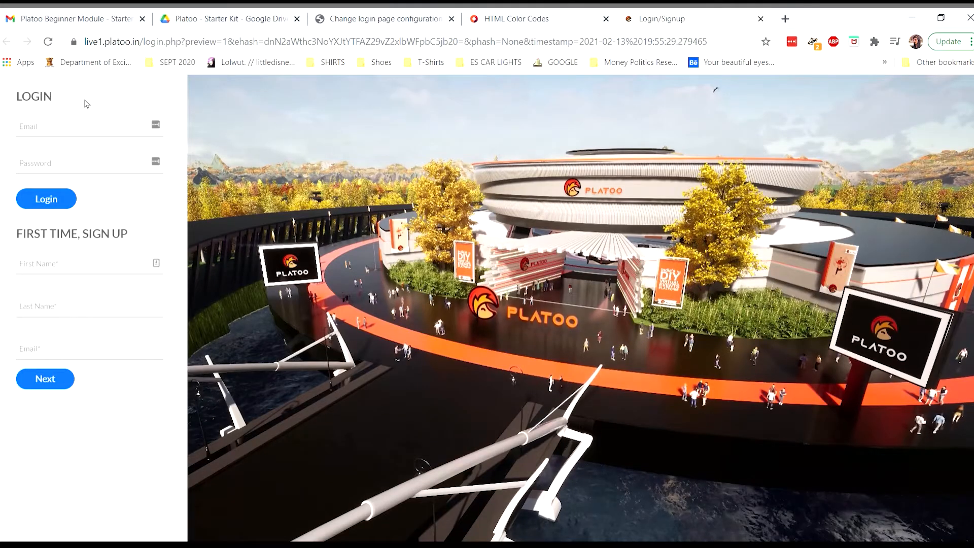
{"action": "left_click_drag", "start_coordinate": [17, 98], "coordinate": [53, 100]}
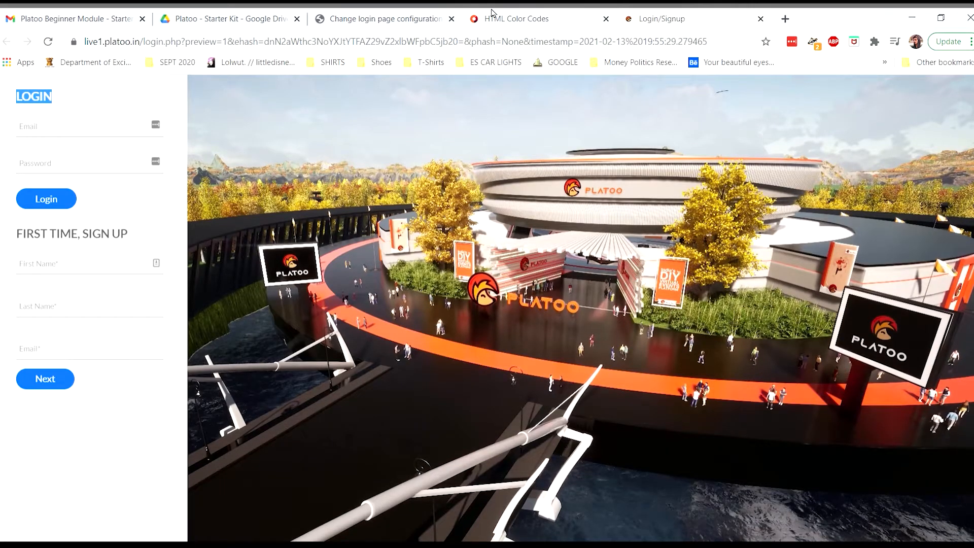
Set the Title Color to #000000 and recheck the login preview.
{"action": "left_click", "coordinate": [440, 18]}
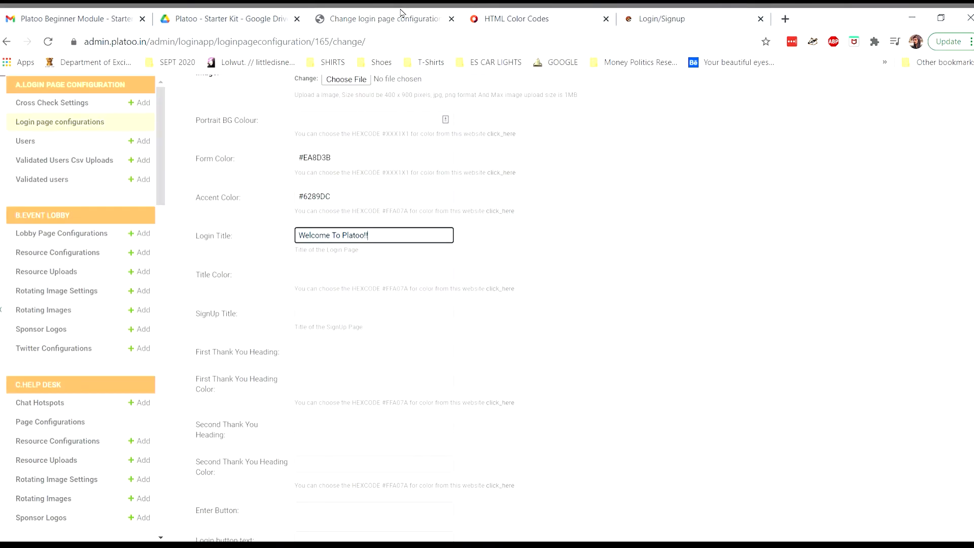
{"action": "left_click", "coordinate": [331, 276]}
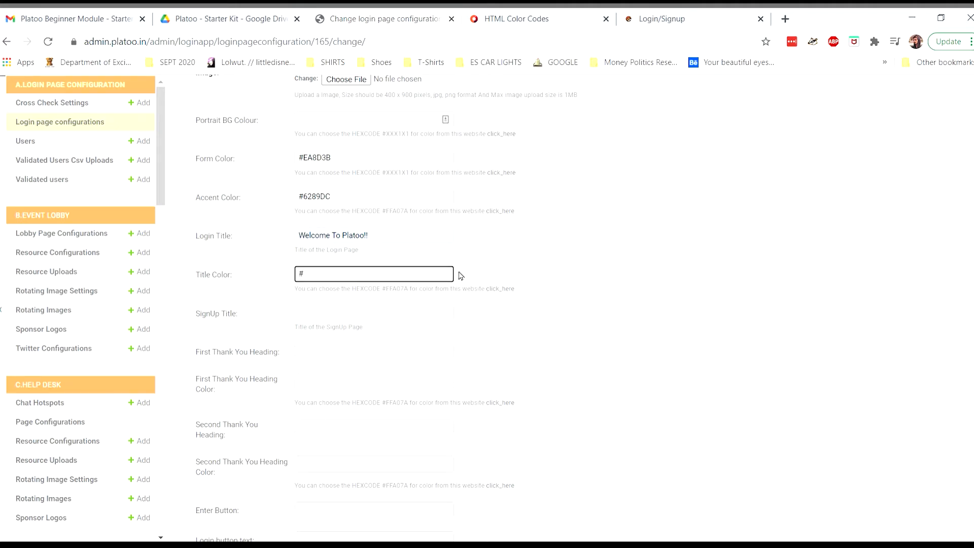
{"action": "type", "text": "000000"}
{"action": "scroll", "coordinate": [274, 291], "scroll_direction": "down", "scroll_amount": 1}
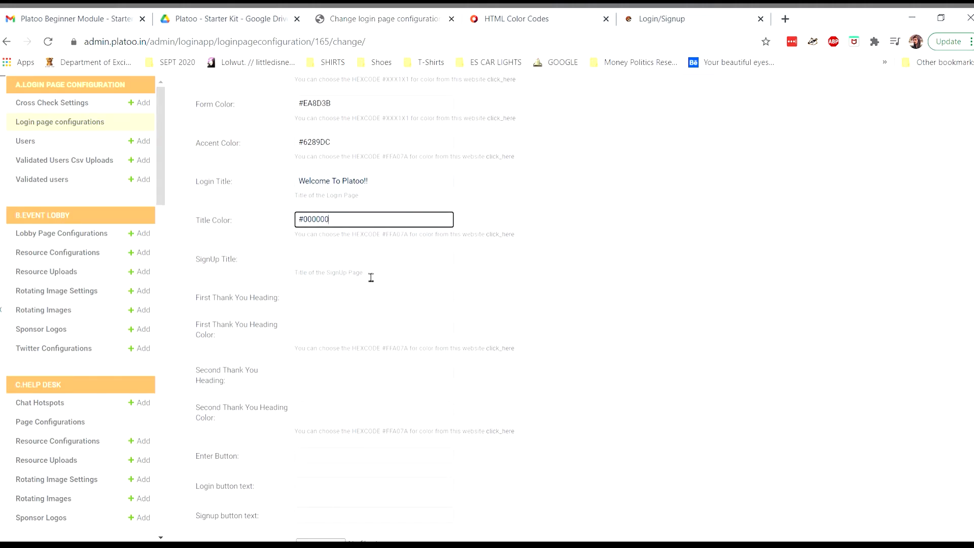
{"action": "left_click", "coordinate": [655, 14]}
{"action": "scroll", "coordinate": [574, 395], "scroll_direction": "down", "scroll_amount": 3}
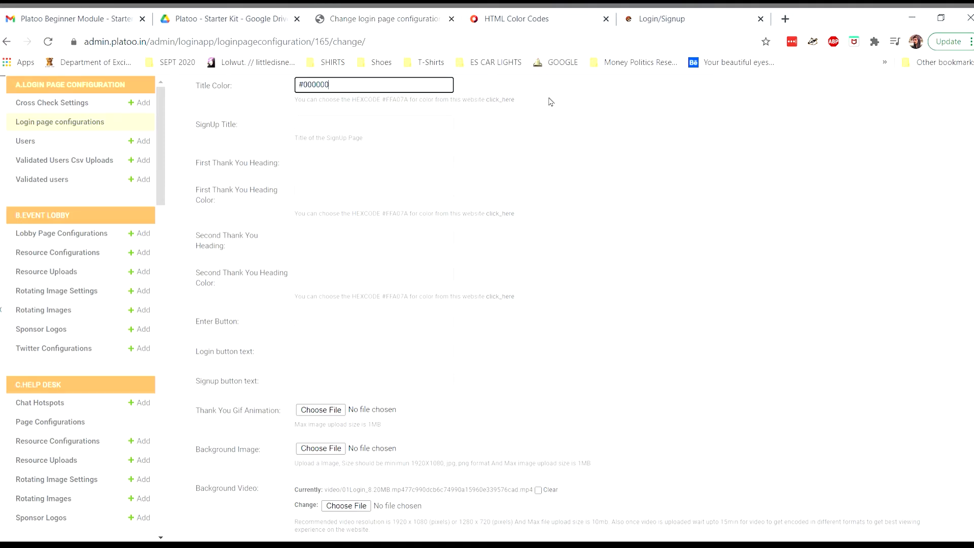
{"action": "left_click", "coordinate": [636, 14]}
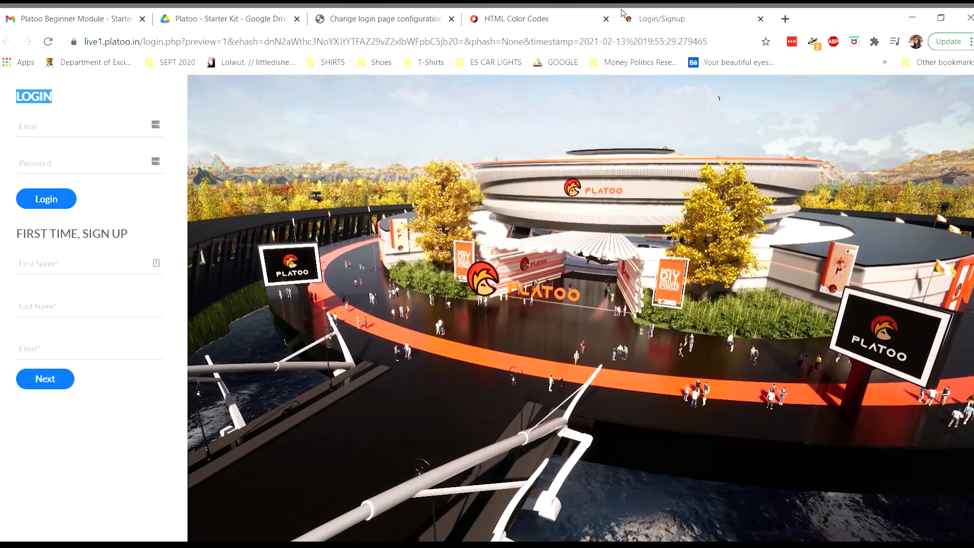
Enter 'Let's Go!' as login button text and 'Sign Up Here' as signup button text.
{"action": "left_click", "coordinate": [425, 13]}
{"action": "left_click", "coordinate": [311, 358]}
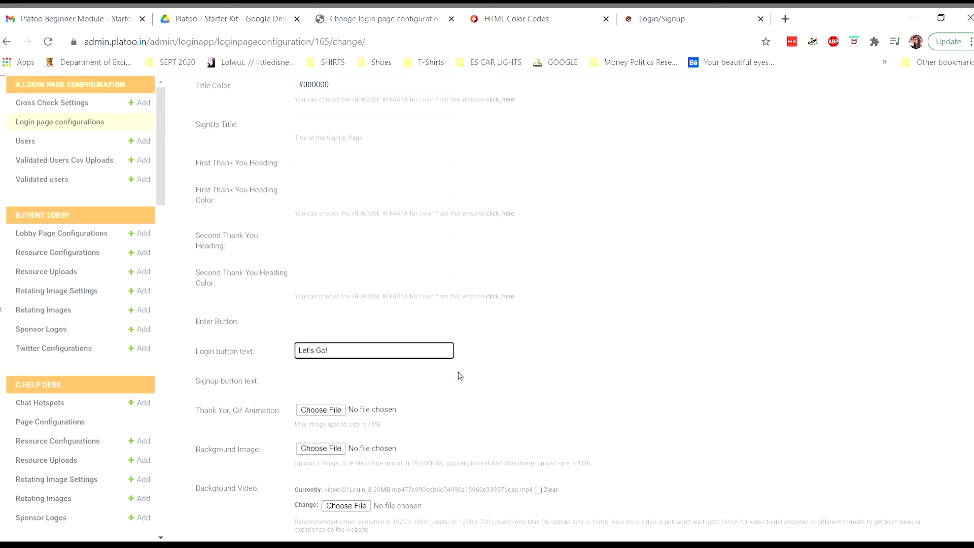
{"action": "scroll", "coordinate": [491, 381], "scroll_direction": "down", "scroll_amount": 1}
{"action": "left_click", "coordinate": [425, 355]}
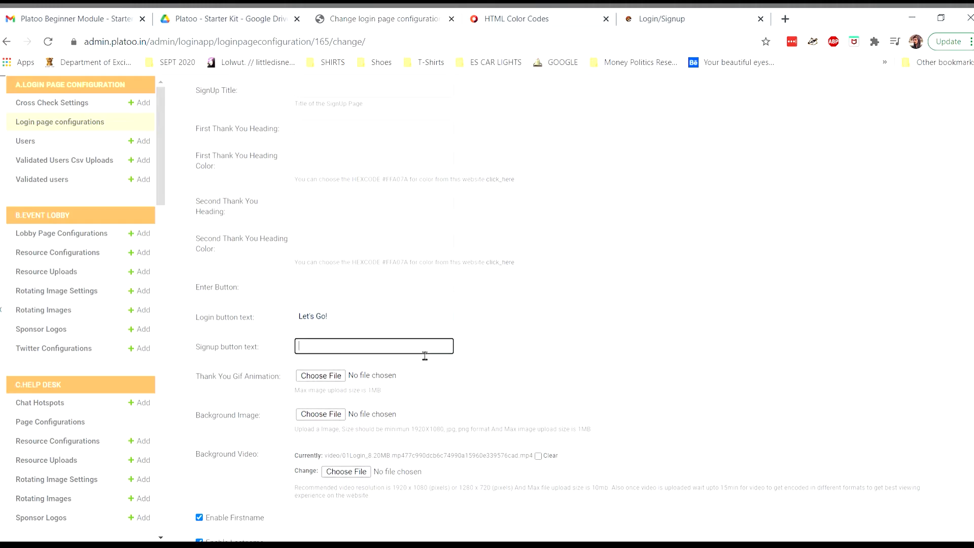
{"action": "left_click", "coordinate": [369, 364]}
{"action": "scroll", "coordinate": [472, 371], "scroll_direction": "down", "scroll_amount": 2}
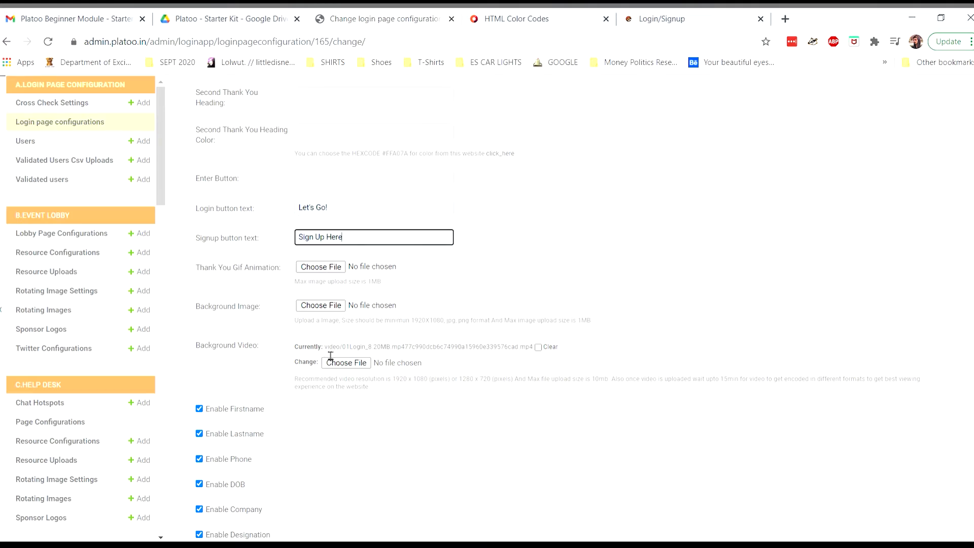
{"action": "left_click", "coordinate": [647, 16]}
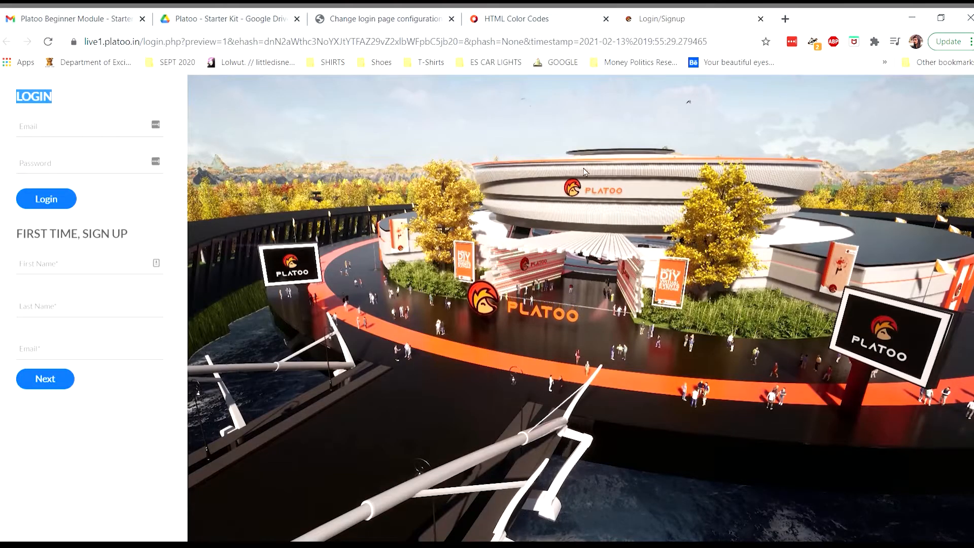
{"action": "left_click", "coordinate": [395, 17]}
{"action": "scroll", "coordinate": [363, 315], "scroll_direction": "down", "scroll_amount": 4}
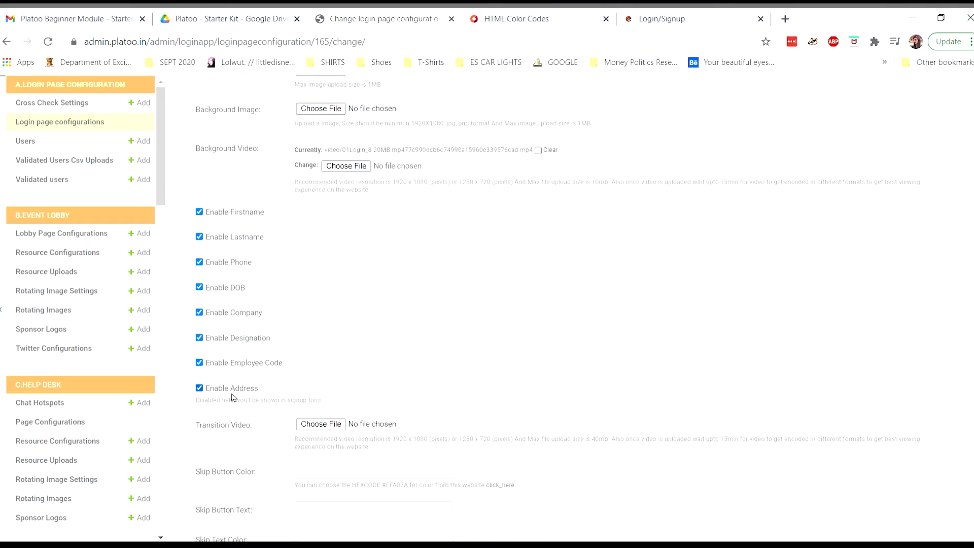
{"action": "scroll", "coordinate": [254, 202], "scroll_direction": "up", "scroll_amount": 6}
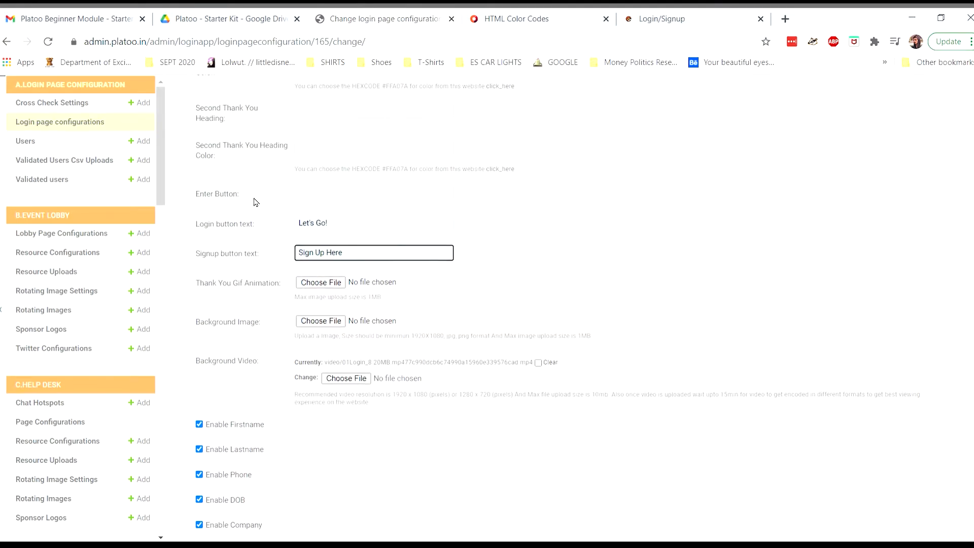
{"action": "scroll", "coordinate": [254, 202], "scroll_direction": "up", "scroll_amount": 8}
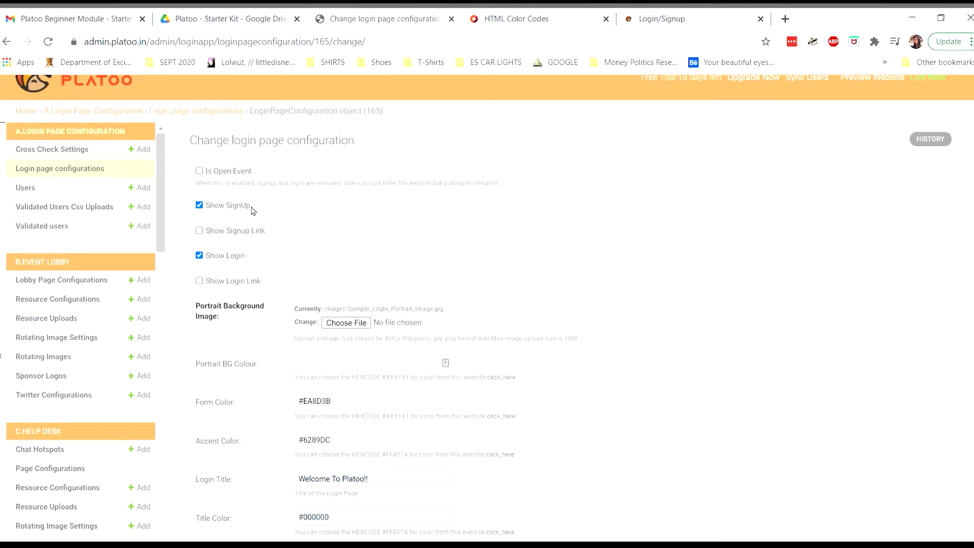
Save the button-text changes at the bottom of the form and return to the admin home.
{"action": "scroll", "coordinate": [187, 263], "scroll_direction": "down", "scroll_amount": 15}
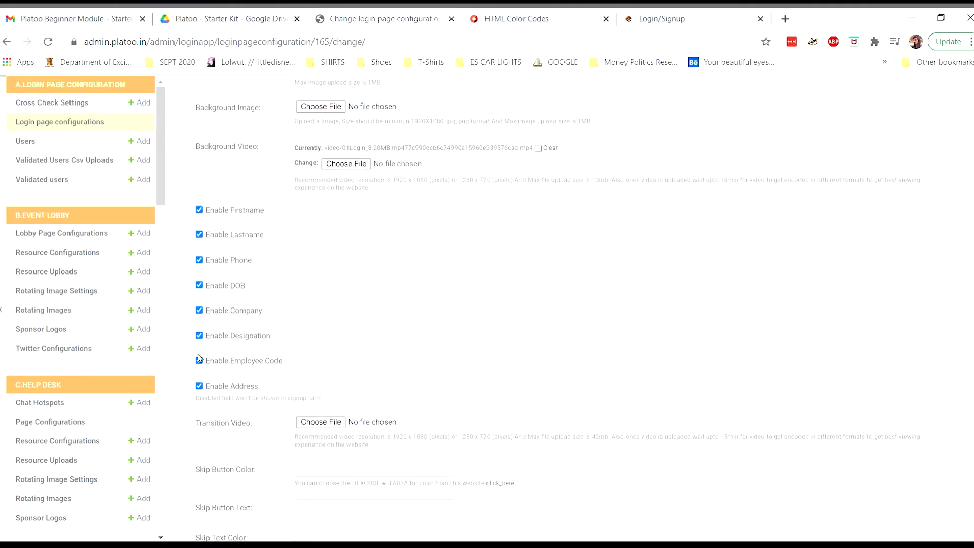
{"action": "scroll", "coordinate": [268, 406], "scroll_direction": "down", "scroll_amount": 2}
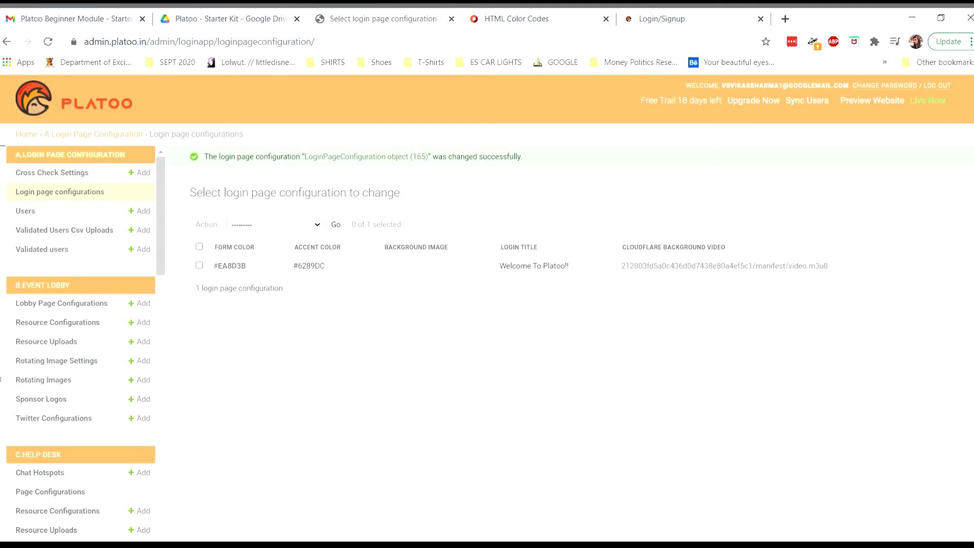
{"action": "left_click", "coordinate": [952, 99]}
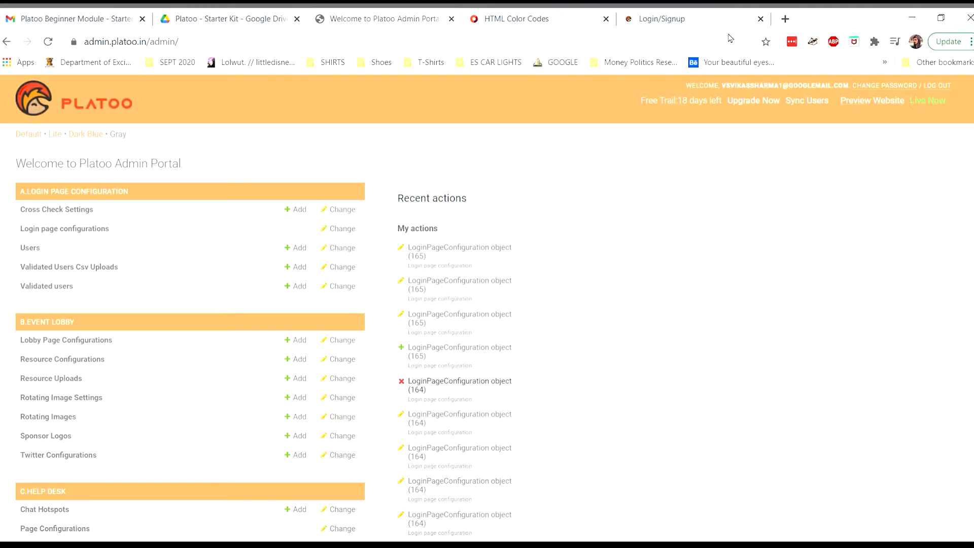
Reload the event login page to show the orange WELCOME TO PLATOO!! form with Let's Go! button.
{"action": "left_click", "coordinate": [688, 20]}
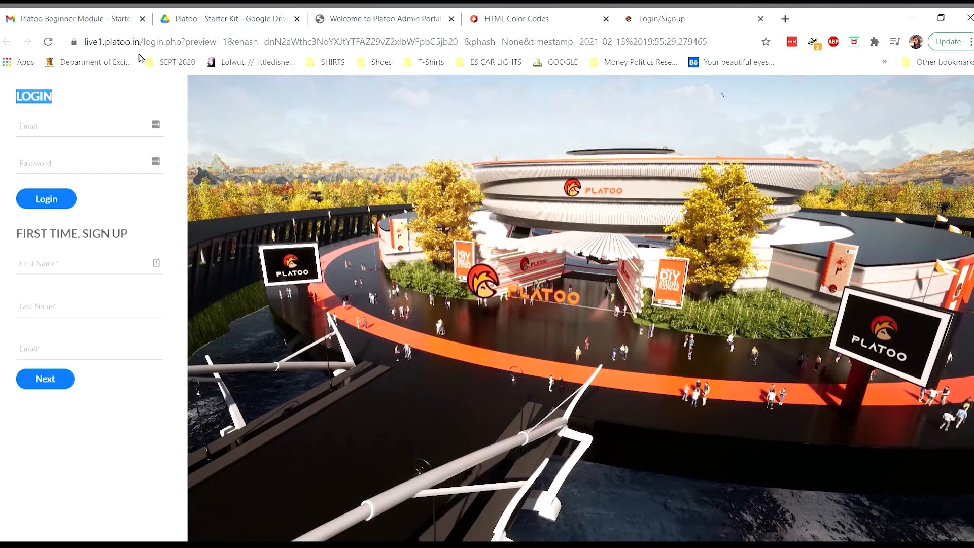
{"action": "left_click", "coordinate": [49, 42]}
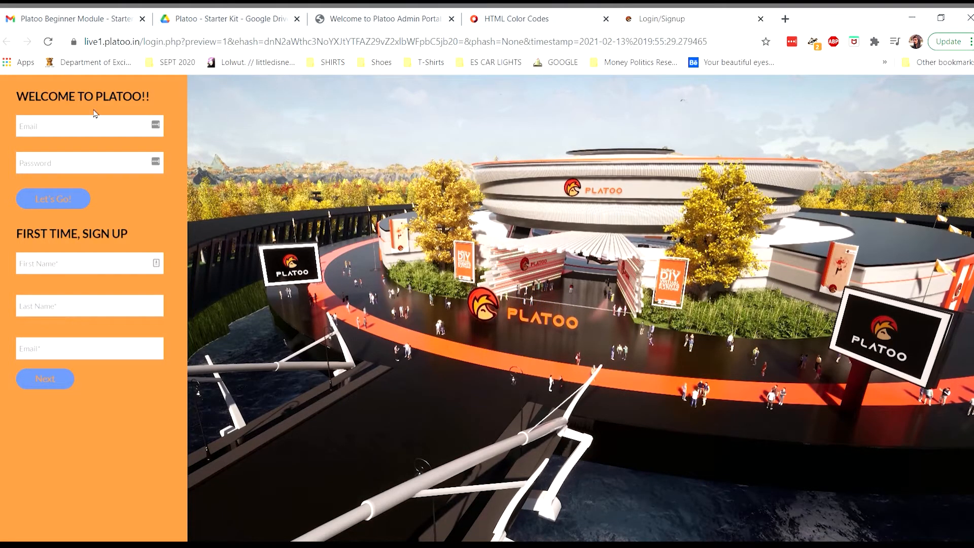
Enter a test user's first name, last name and e-mail, then continue to the next sign-up step.
{"action": "left_click", "coordinate": [69, 270]}
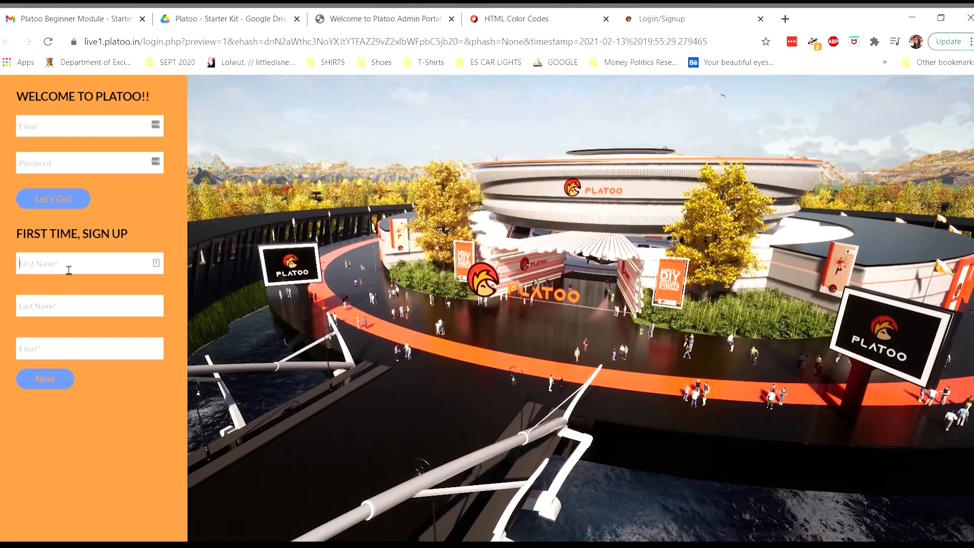
{"action": "type", "text": "Vikash"}
{"action": "key", "text": "BackSpace"}
{"action": "key", "text": "BackSpace"}
{"action": "key", "text": "BackSpace"}
{"action": "key", "text": "BackSpace"}
{"action": "key", "text": "BackSpace"}
{"action": "key", "text": "Tab"}
{"action": "key", "text": "Tab"}
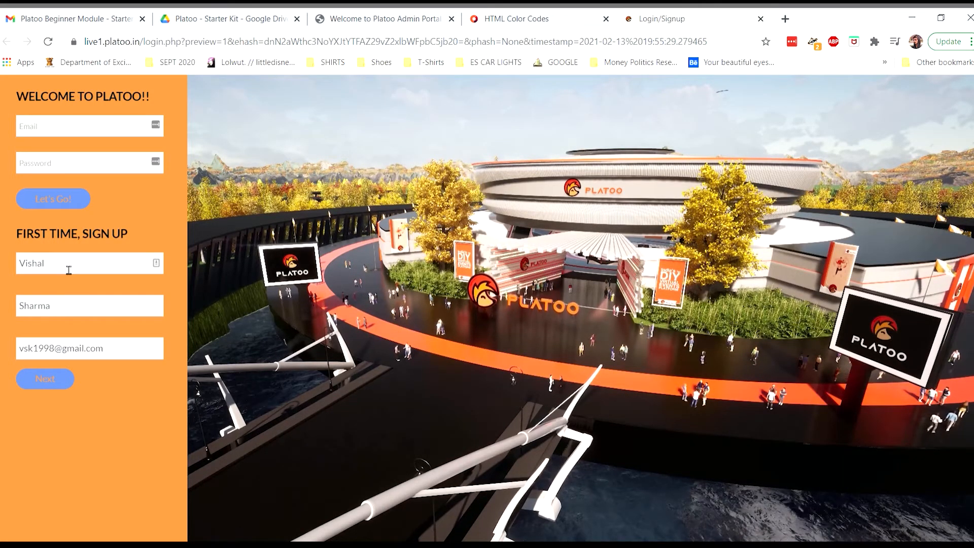
{"action": "left_click", "coordinate": [55, 379]}
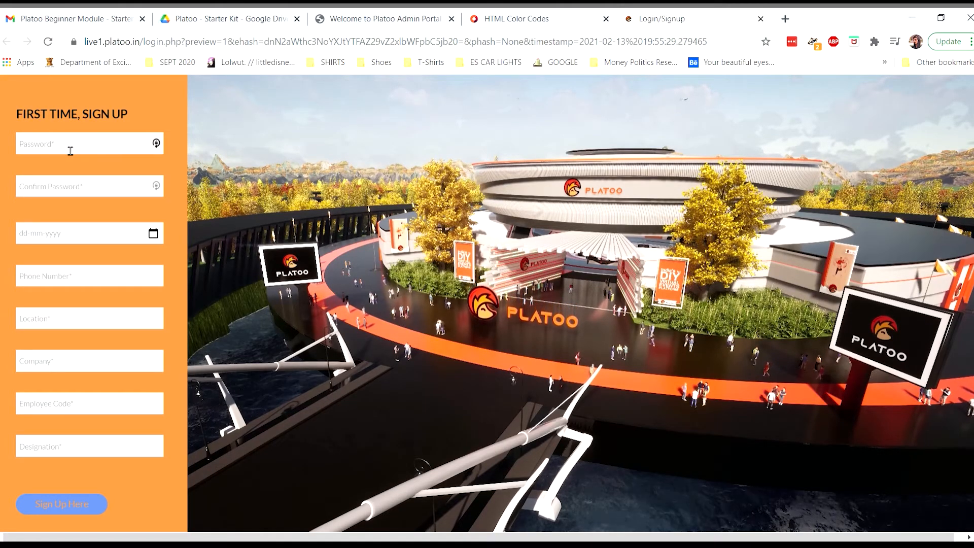
Enter and confirm a password, then fill in the birth date and phone number.
{"action": "type", "text": "••••••"}
{"action": "key", "text": "Tab"}
{"action": "type", "text": "•••"}
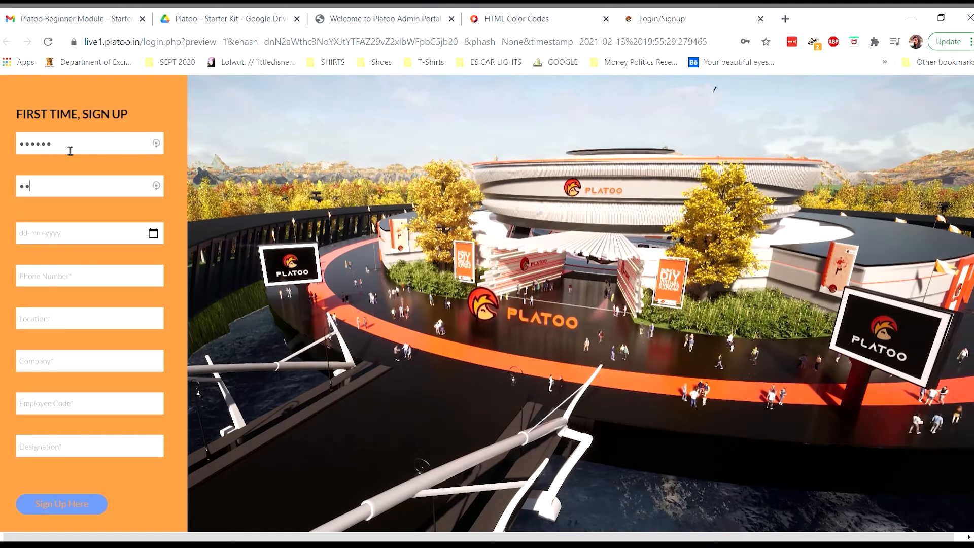
{"action": "type", "text": "•••"}
{"action": "key", "text": "Tab"}
{"action": "type", "text": "03"}
{"action": "key", "text": "Tab"}
{"action": "type", "text": "1"}
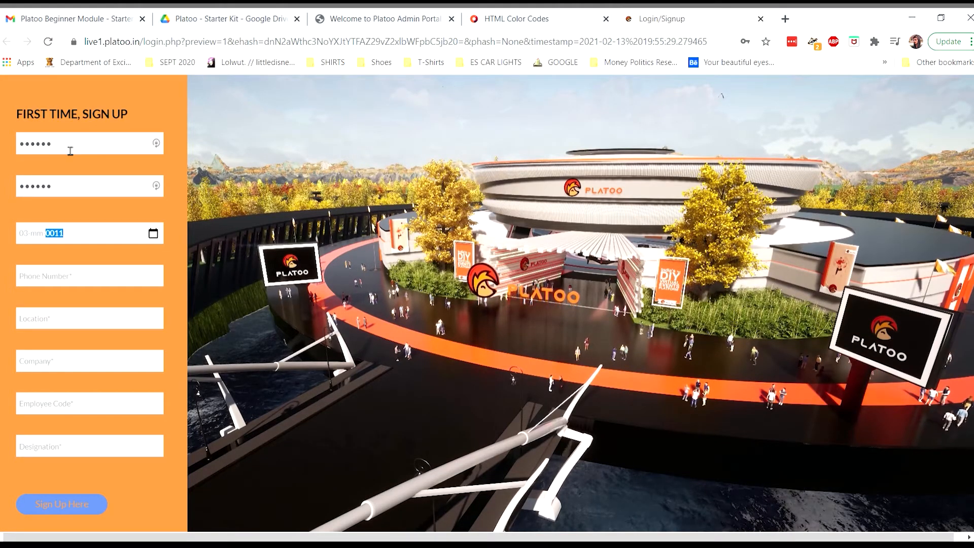
{"action": "left_click", "coordinate": [37, 235]}
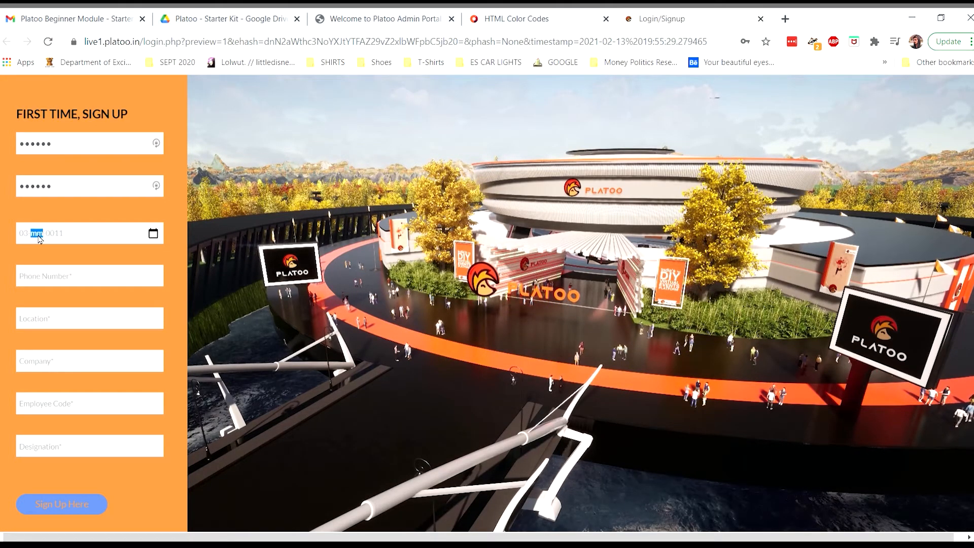
{"action": "type", "text": "111"}
{"action": "type", "text": "995"}
Fill location India, company Platoo with employee code, designation Manager, and submit the sign-up.
{"action": "key", "text": "Tab"}
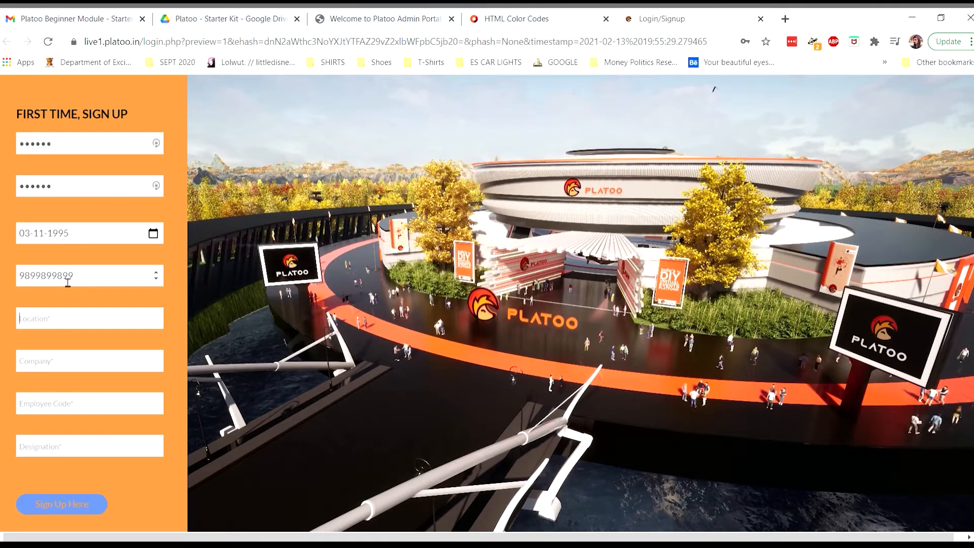
{"action": "type", "text": "India"}
{"action": "key", "text": "Tab"}
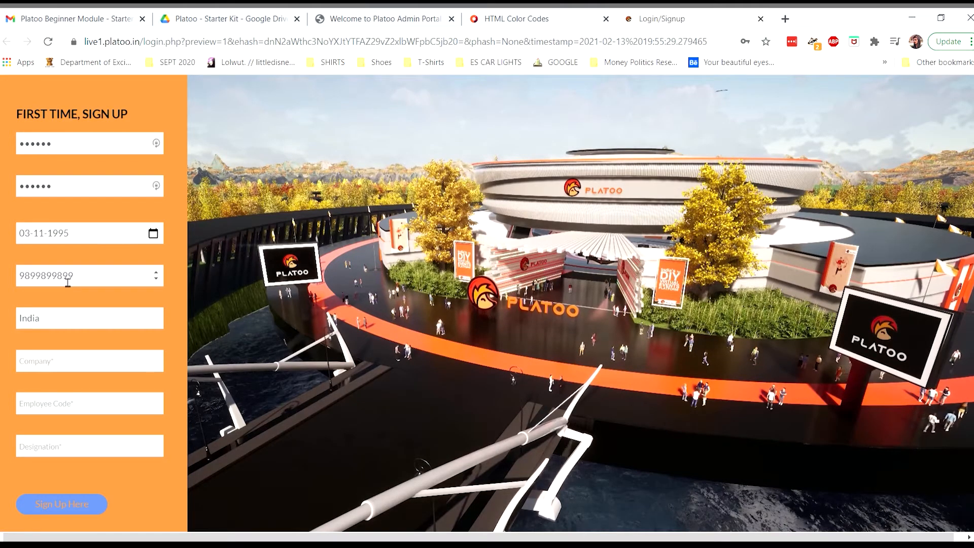
{"action": "type", "text": "Platoo"}
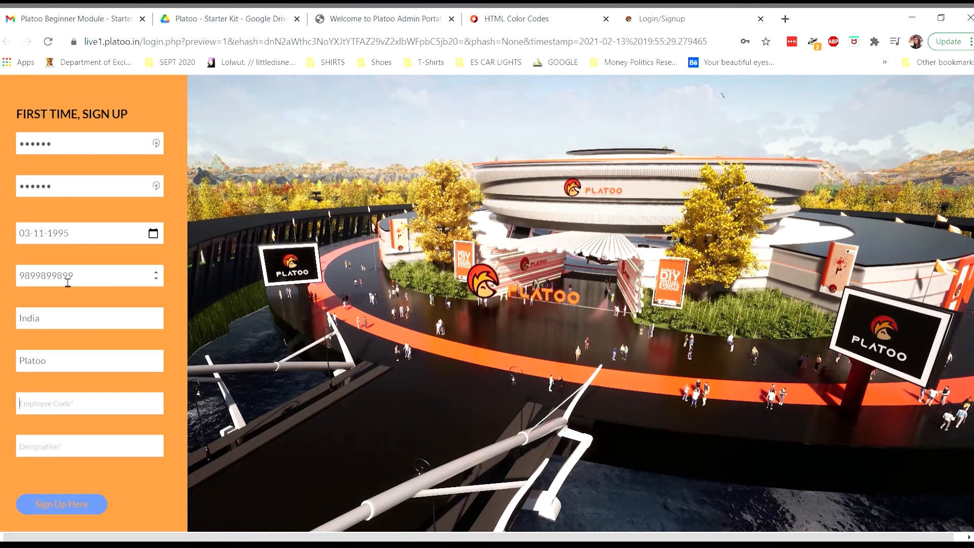
{"action": "type", "text": "0101"}
{"action": "key", "text": "Tab"}
{"action": "type", "text": "Pl"}
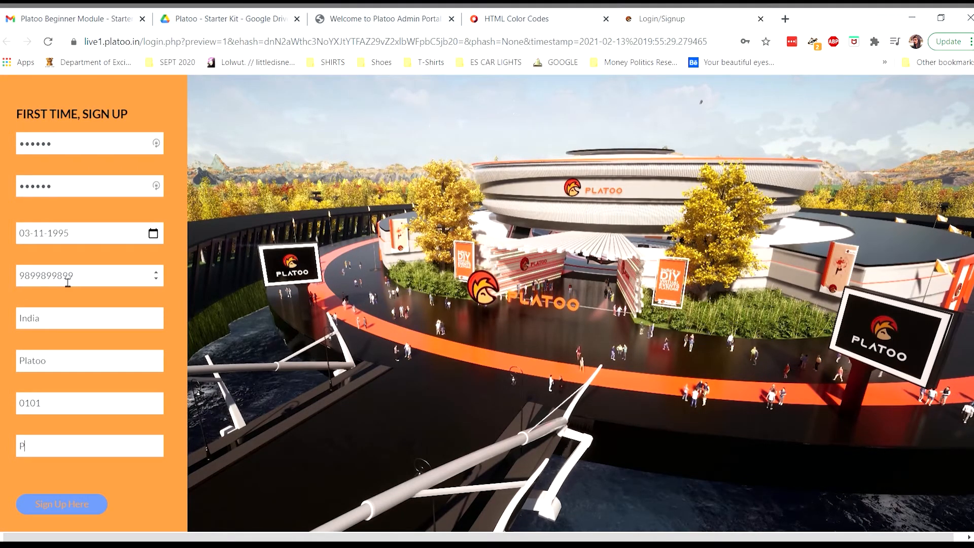
{"action": "key", "text": "BackSpace"}
{"action": "key", "text": "BackSpace"}
{"action": "type", "text": "Manager"}
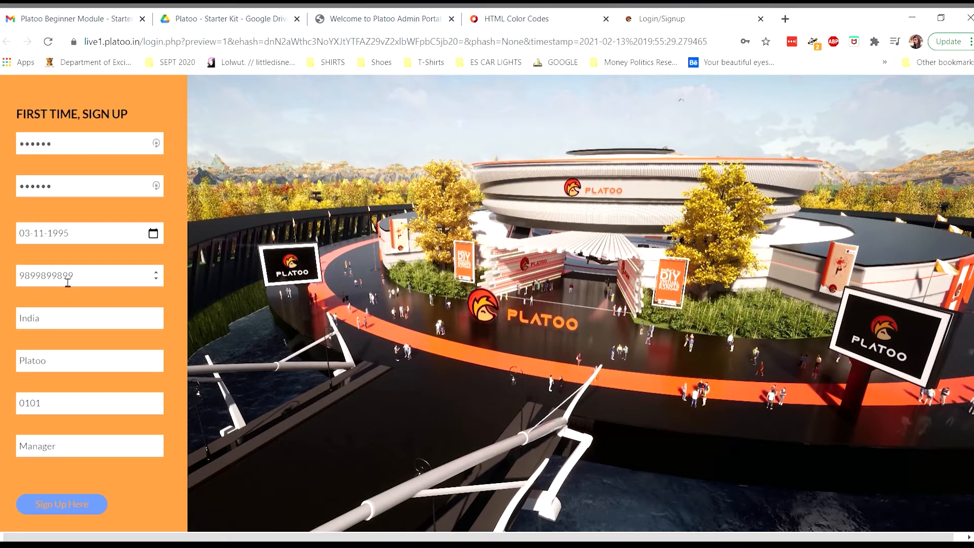
{"action": "left_click", "coordinate": [82, 503]}
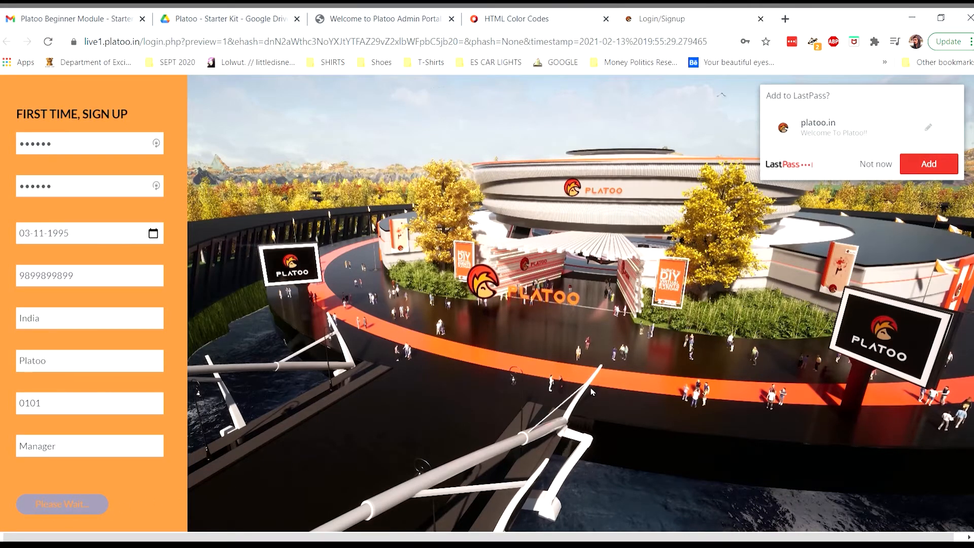
Dismiss the LastPass prompt, check the e-mail verification notice, and return to the admin portal tab.
{"action": "left_click", "coordinate": [876, 164]}
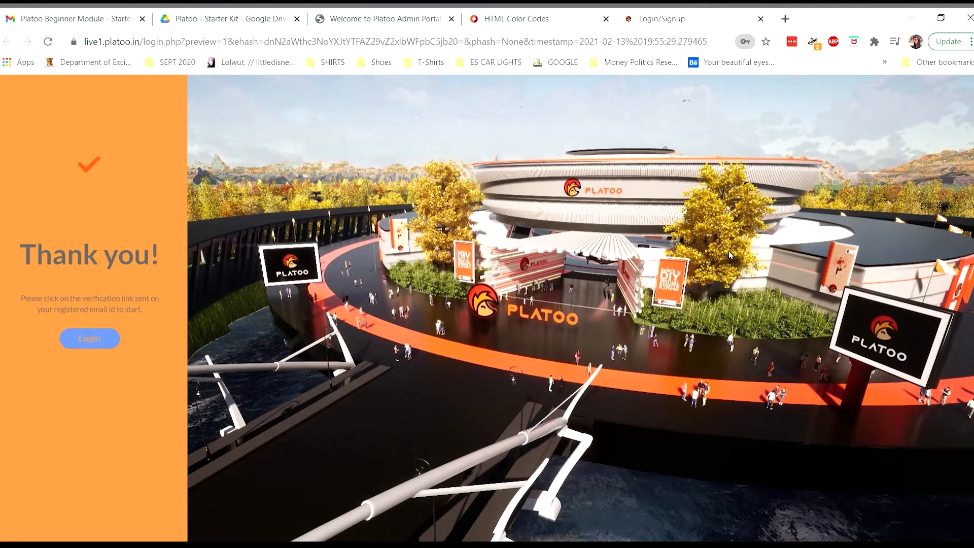
{"action": "left_click_drag", "start_coordinate": [30, 299], "coordinate": [139, 311]}
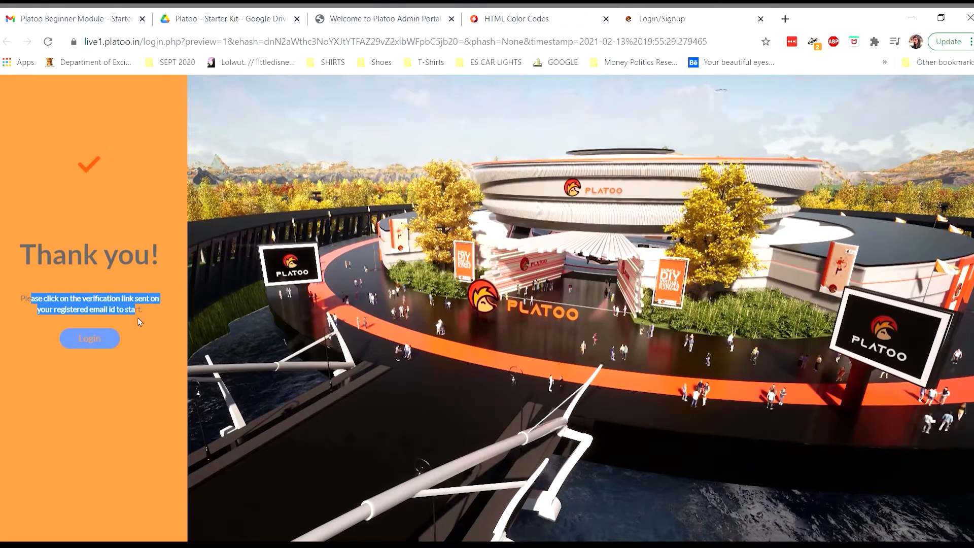
{"action": "left_click", "coordinate": [140, 324]}
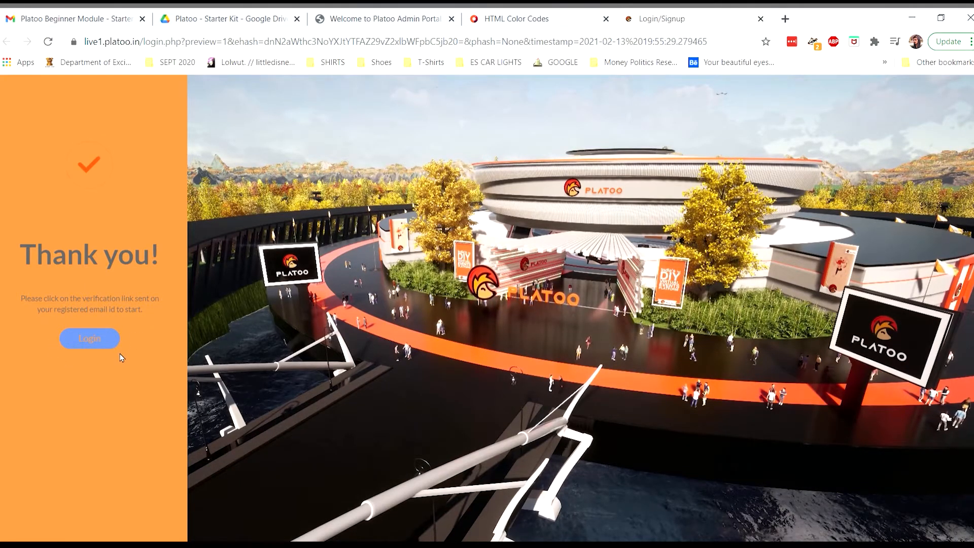
{"action": "left_click", "coordinate": [94, 339]}
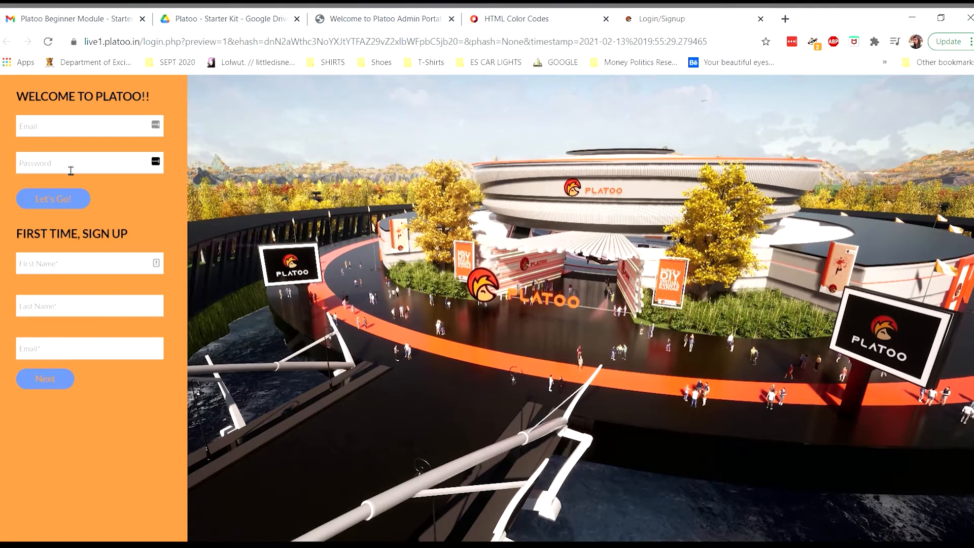
{"action": "left_click", "coordinate": [379, 18]}
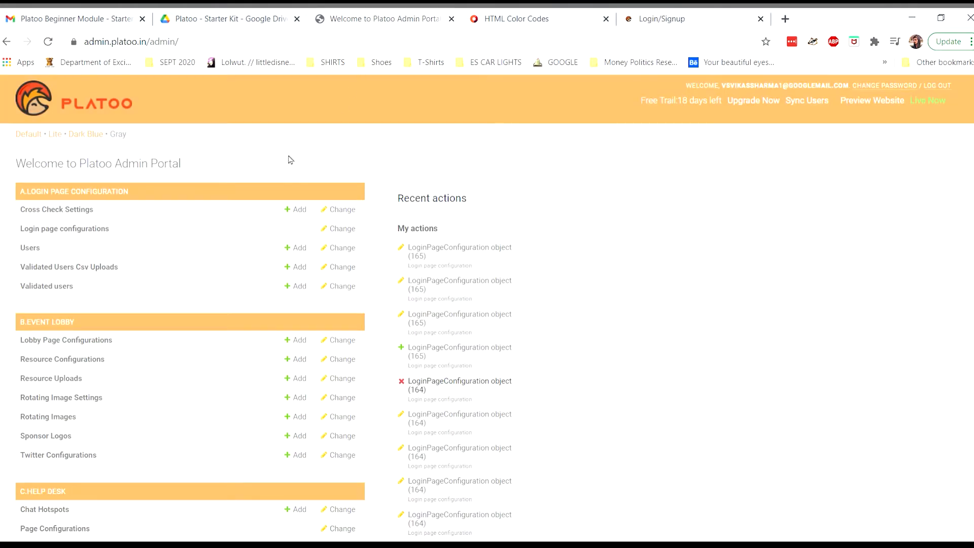
Enable Is Open Event on login page configuration 165 and save it.
{"action": "left_click", "coordinate": [86, 229]}
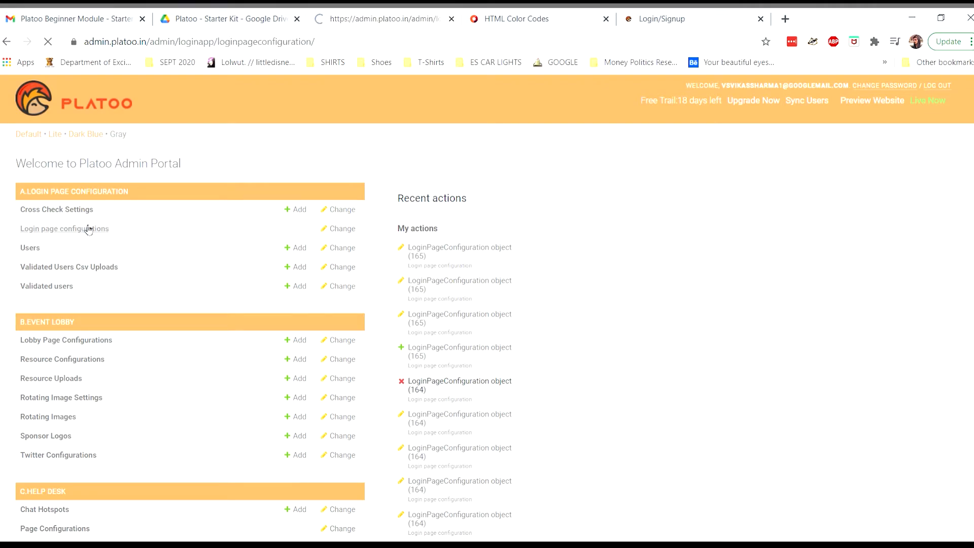
{"action": "left_click", "coordinate": [234, 239]}
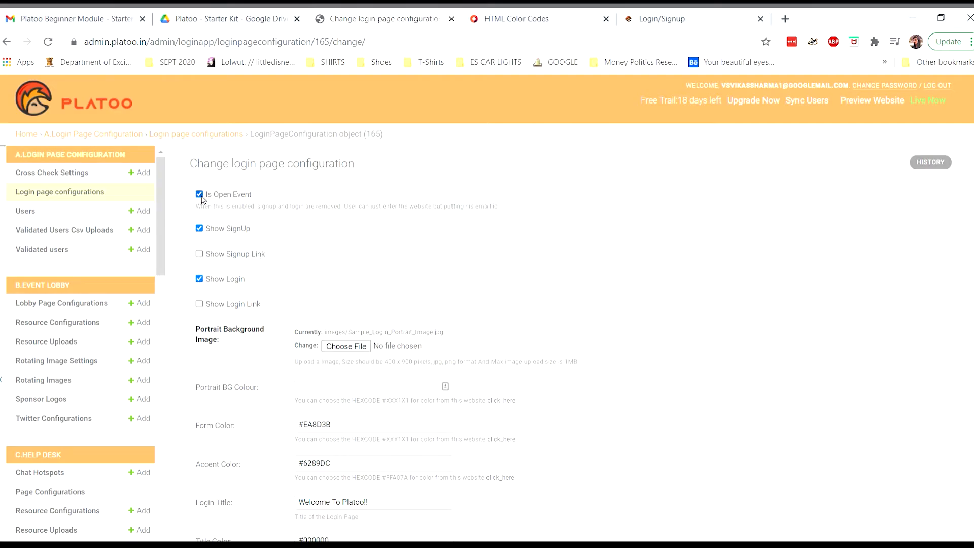
{"action": "left_click_drag", "start_coordinate": [212, 198], "coordinate": [248, 195]}
{"action": "left_click", "coordinate": [244, 198]}
{"action": "left_click", "coordinate": [236, 197]}
{"action": "scroll", "coordinate": [530, 330], "scroll_direction": "down", "scroll_amount": 13}
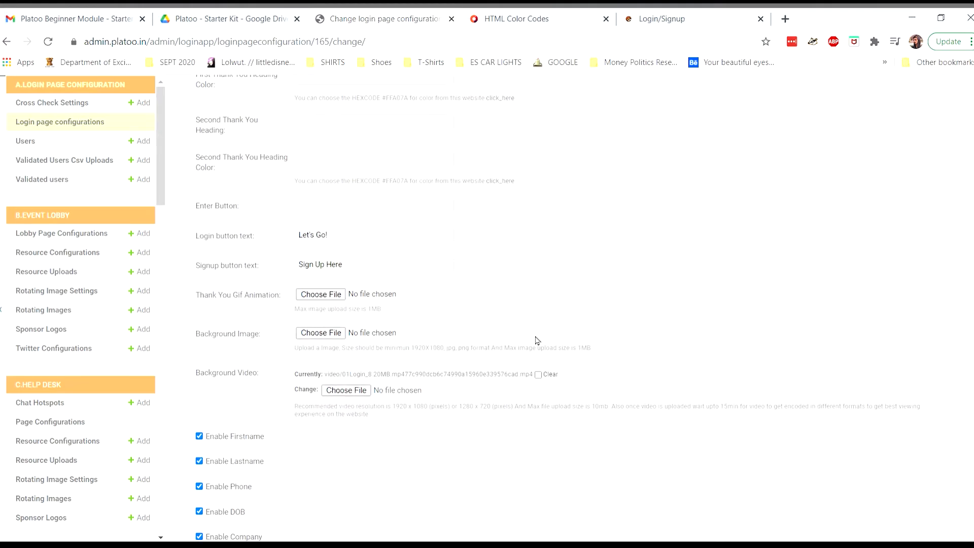
{"action": "scroll", "coordinate": [538, 341], "scroll_direction": "down", "scroll_amount": 3}
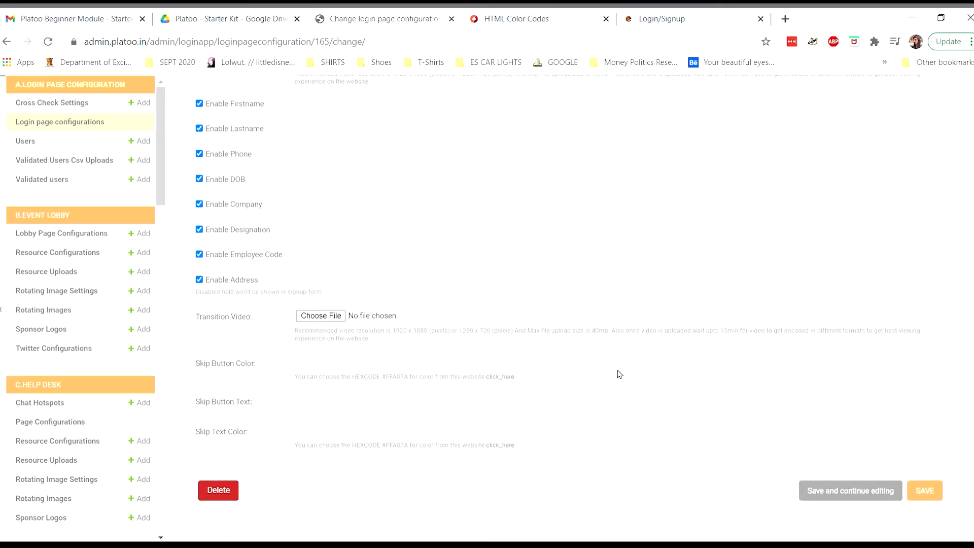
{"action": "left_click", "coordinate": [921, 493]}
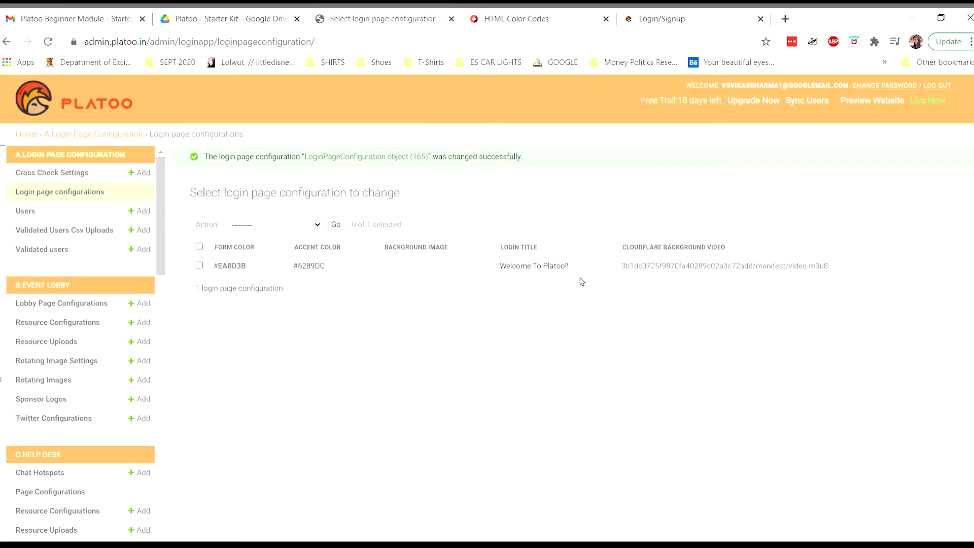
Reload the live login page to confirm it now asks only for an email.
{"action": "left_click", "coordinate": [674, 16]}
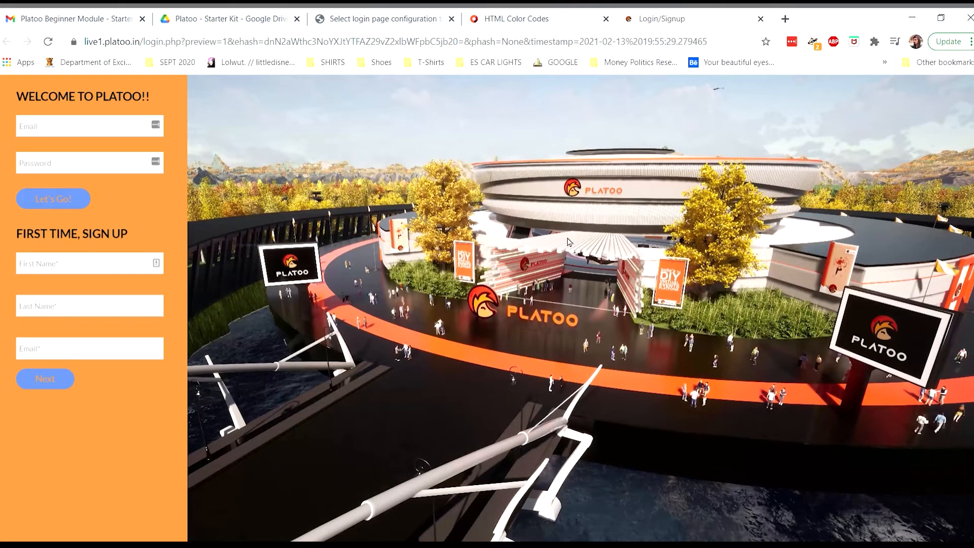
{"action": "key", "text": "F5"}
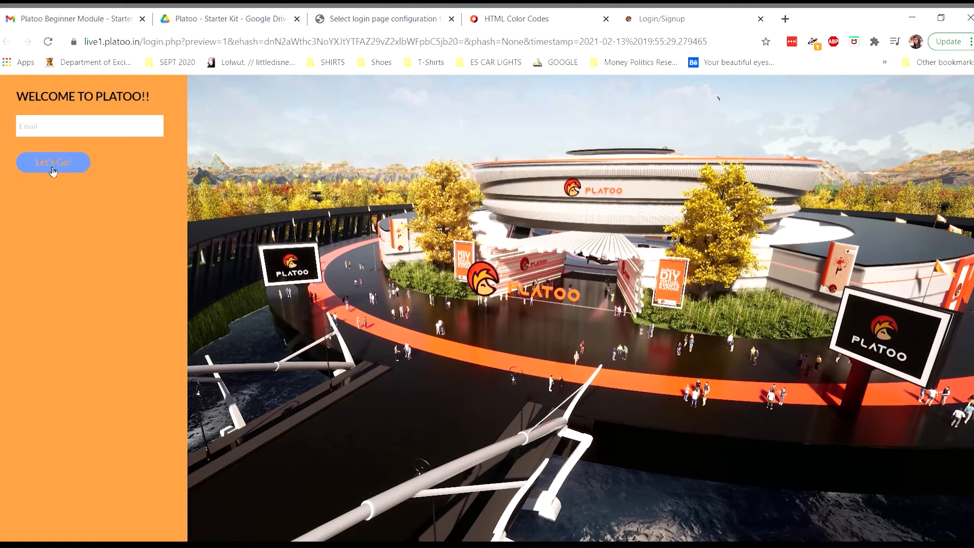
{"action": "left_click", "coordinate": [369, 21]}
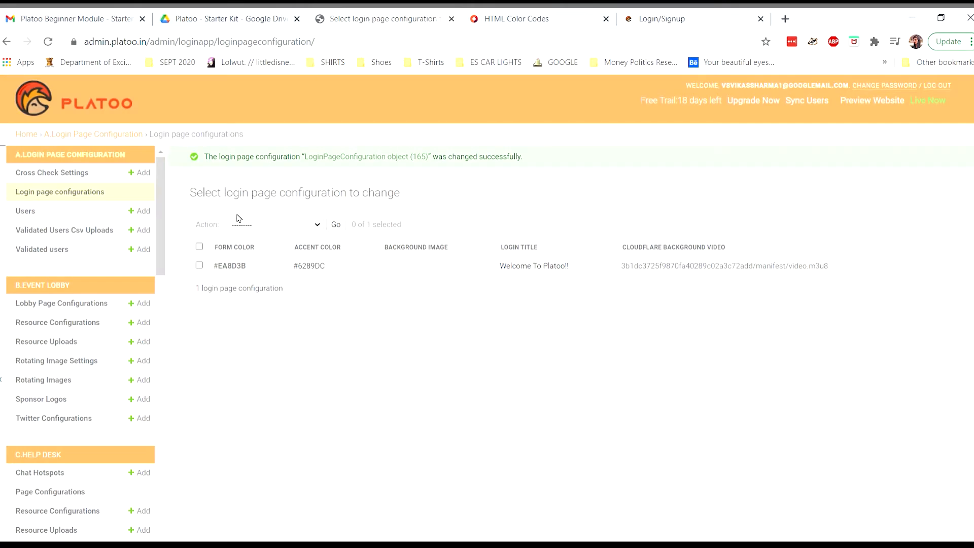
Attach a transition video file to login configuration 165 and save the changes.
{"action": "left_click", "coordinate": [231, 266]}
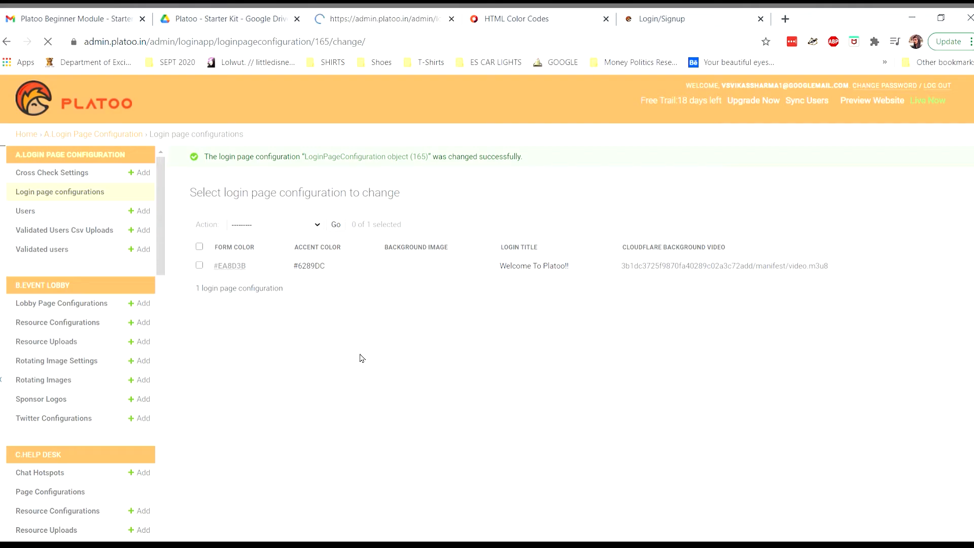
{"action": "scroll", "coordinate": [367, 362], "scroll_direction": "down", "scroll_amount": 9}
{"action": "scroll", "coordinate": [368, 361], "scroll_direction": "down", "scroll_amount": 10}
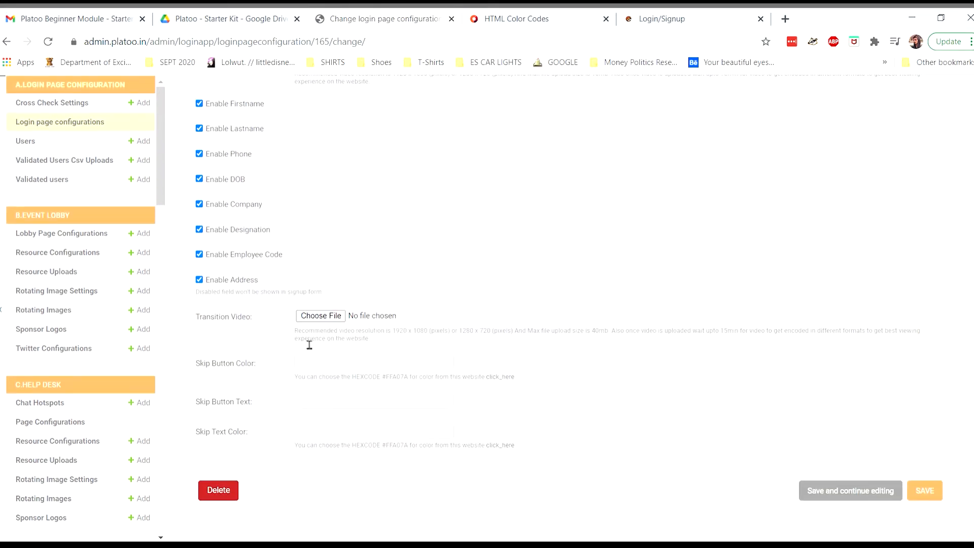
{"action": "left_click_drag", "start_coordinate": [294, 331], "coordinate": [378, 344]}
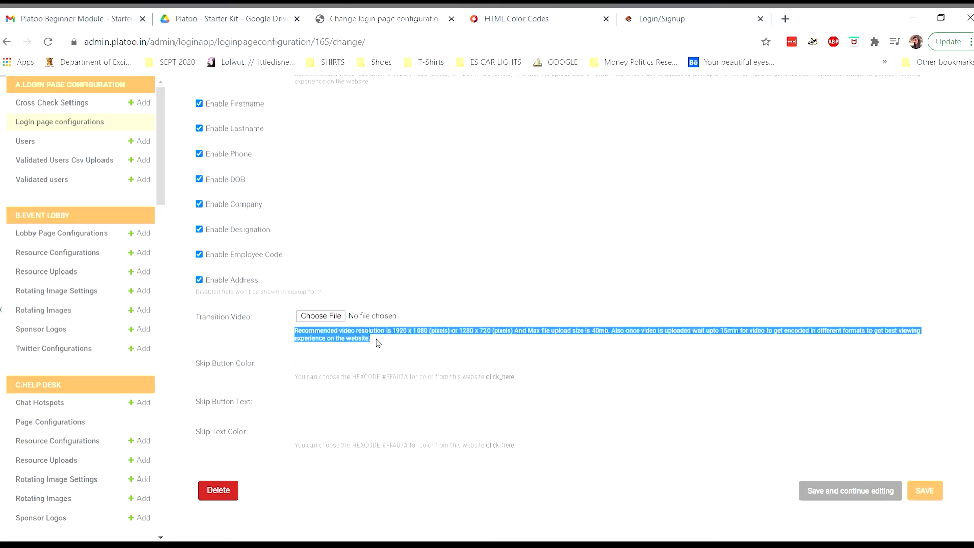
{"action": "left_click", "coordinate": [396, 343]}
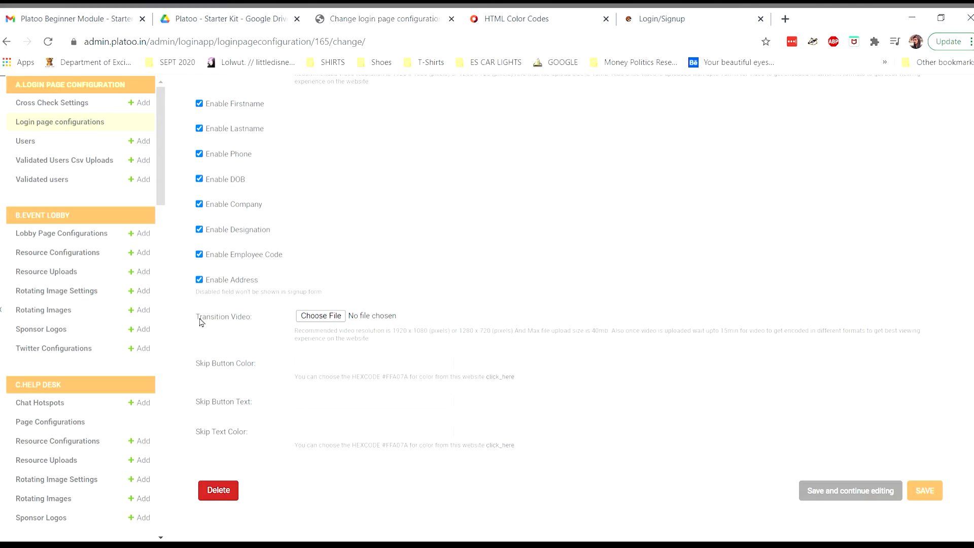
{"action": "left_click_drag", "start_coordinate": [203, 320], "coordinate": [256, 323]}
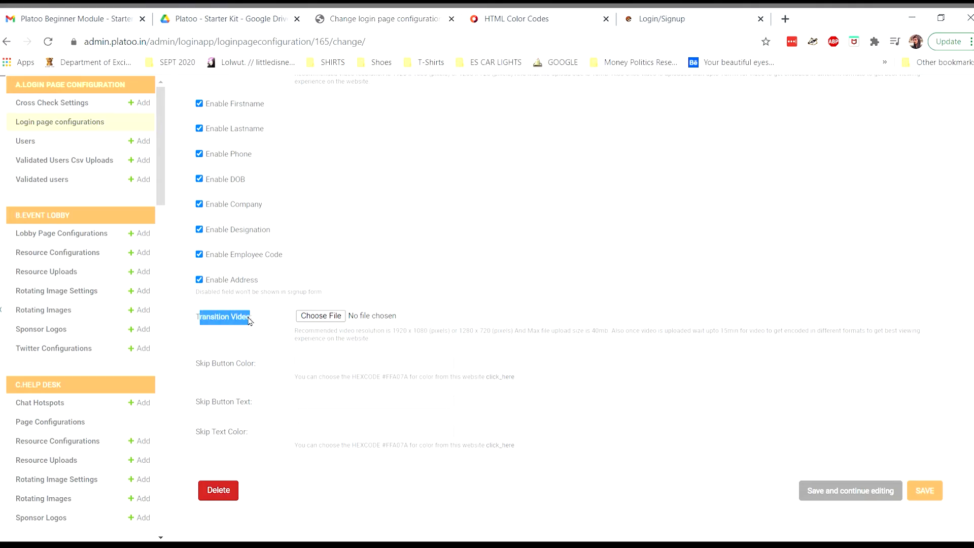
{"action": "left_click", "coordinate": [234, 369]}
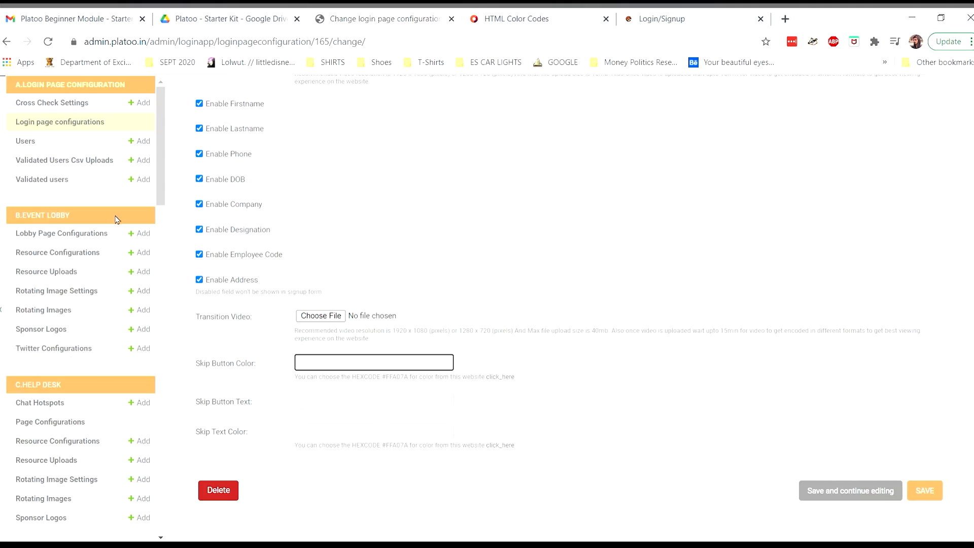
{"action": "left_click", "coordinate": [330, 317]}
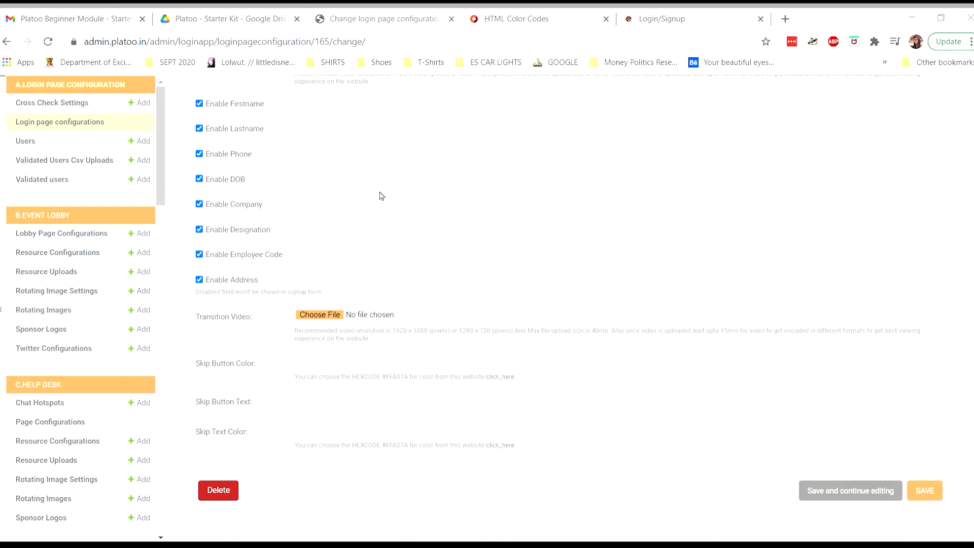
{"action": "left_click", "coordinate": [787, 487]}
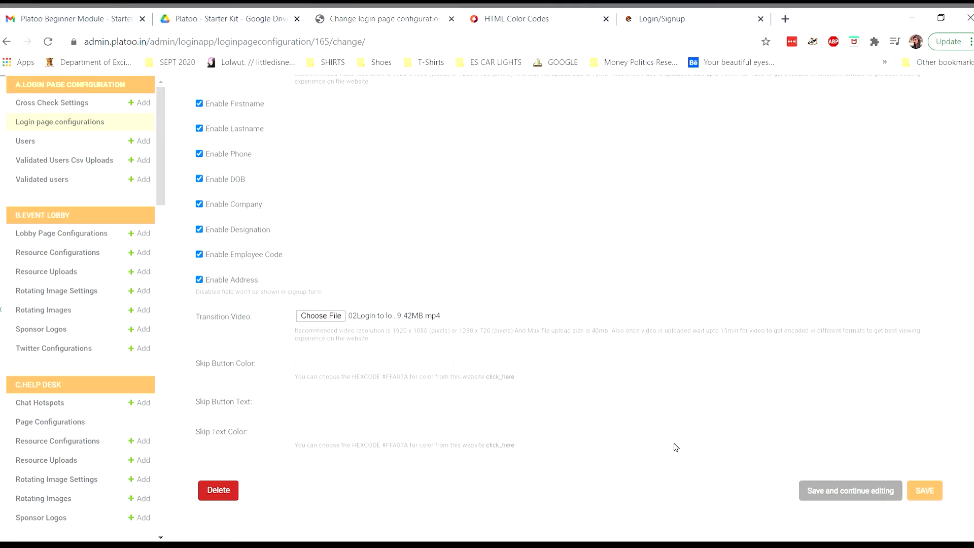
{"action": "left_click", "coordinate": [931, 490]}
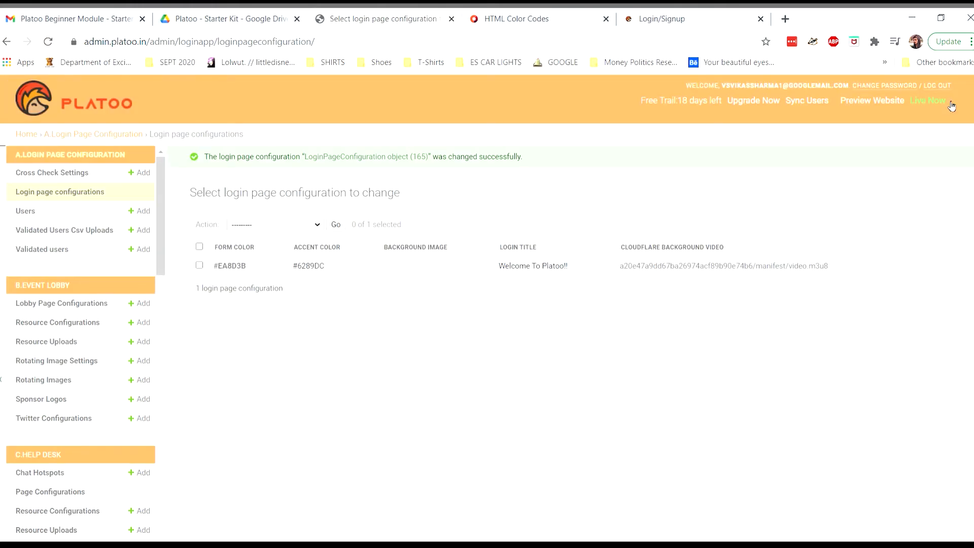
Launch the live event, enter with only an email via Let's Go!, and skip the transition video.
{"action": "left_click", "coordinate": [952, 106]}
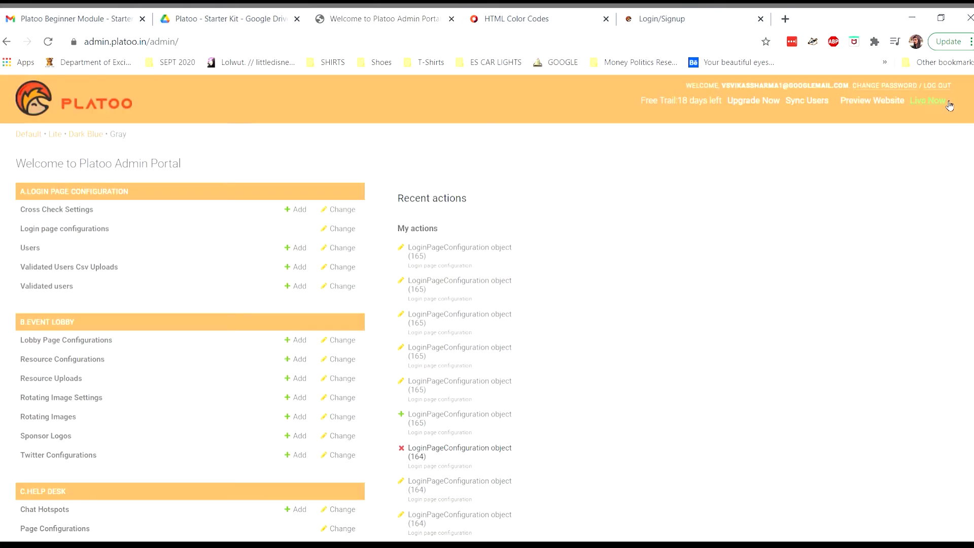
{"action": "left_click", "coordinate": [695, 18]}
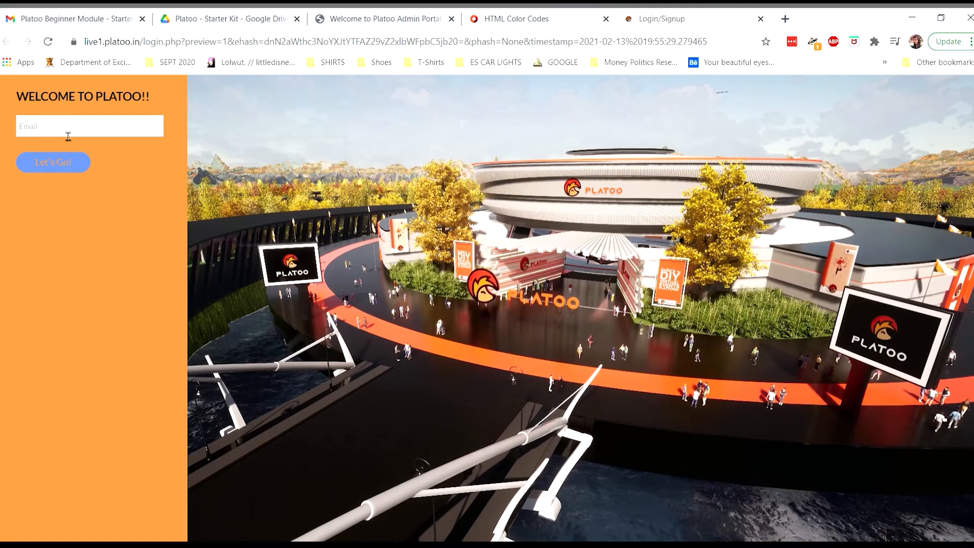
{"action": "left_click", "coordinate": [101, 169]}
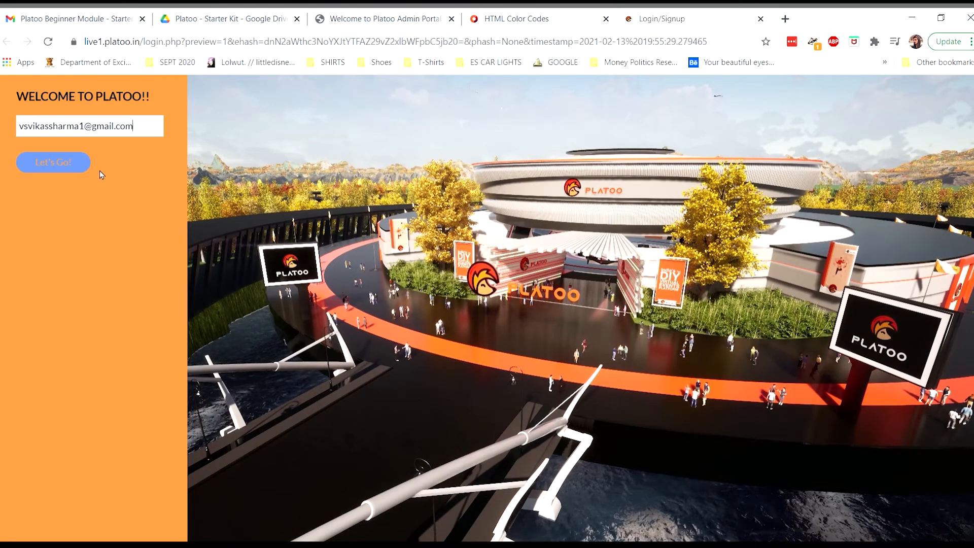
{"action": "left_click", "coordinate": [68, 172]}
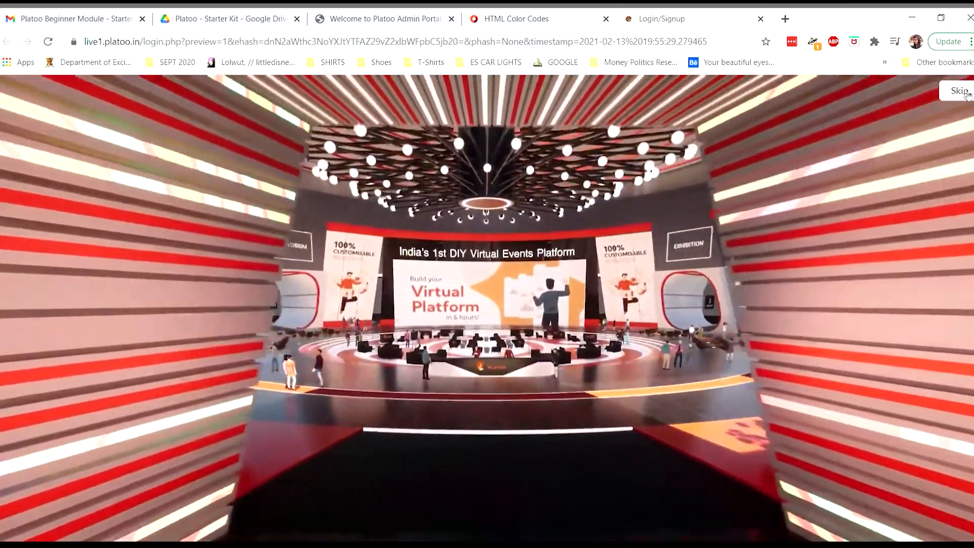
{"action": "left_click", "coordinate": [967, 97]}
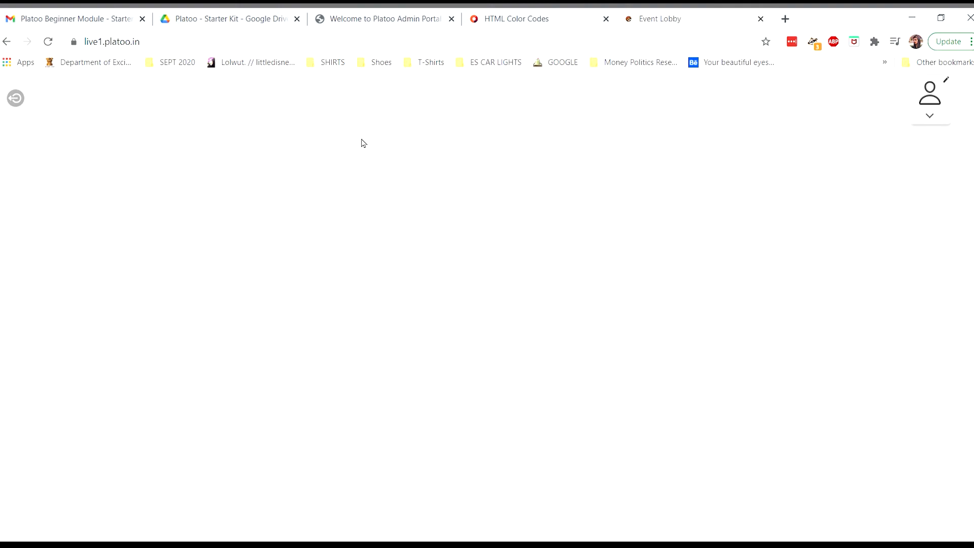
Reopen login configuration 165 (#EA8D3B) and scroll through its saved Is Open Event and video settings.
{"action": "left_click", "coordinate": [377, 16]}
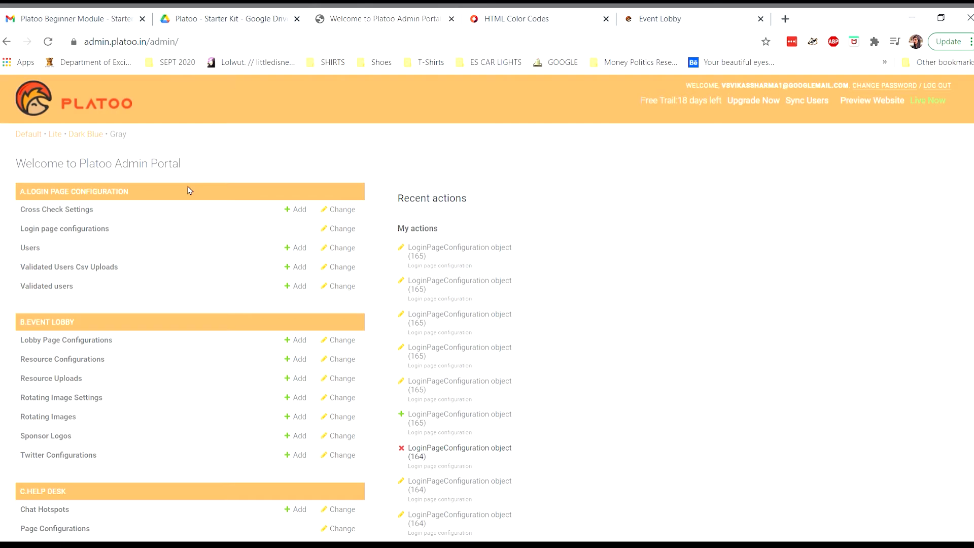
{"action": "left_click", "coordinate": [81, 230]}
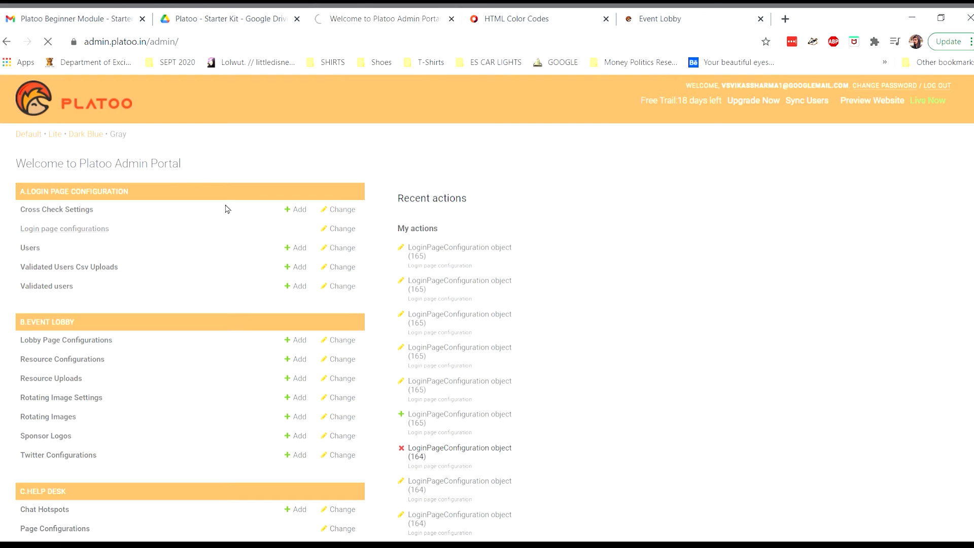
{"action": "left_click", "coordinate": [227, 240]}
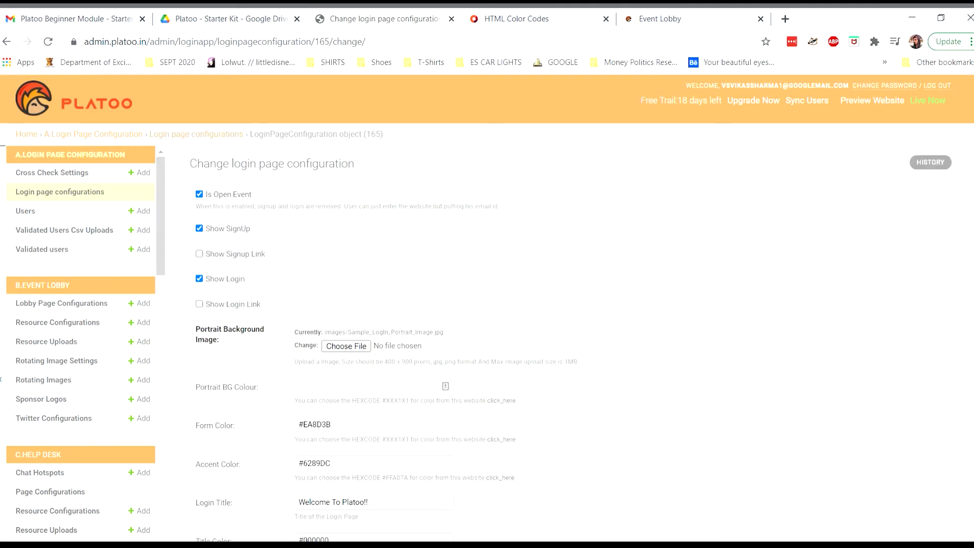
{"action": "scroll", "coordinate": [691, 243], "scroll_direction": "down", "scroll_amount": 1}
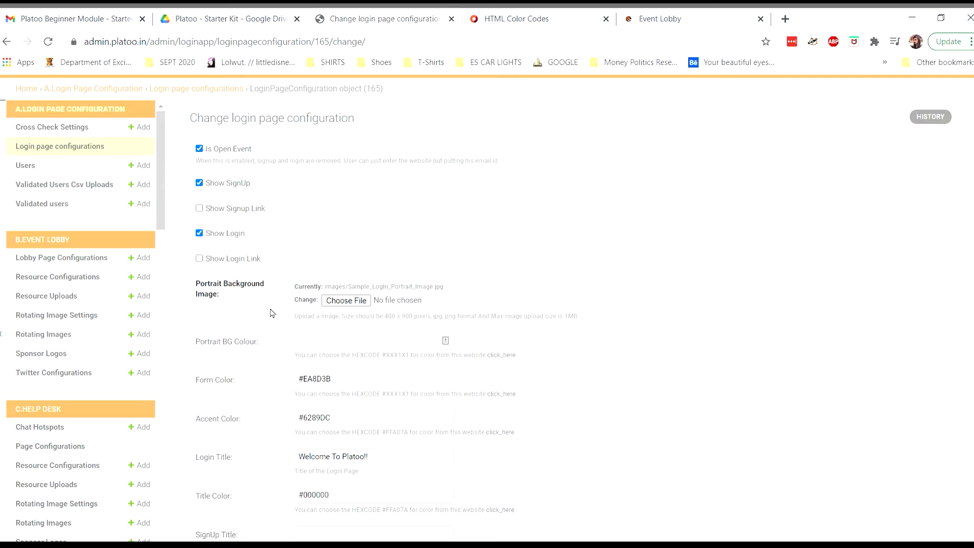
{"action": "scroll", "coordinate": [209, 367], "scroll_direction": "down", "scroll_amount": 3}
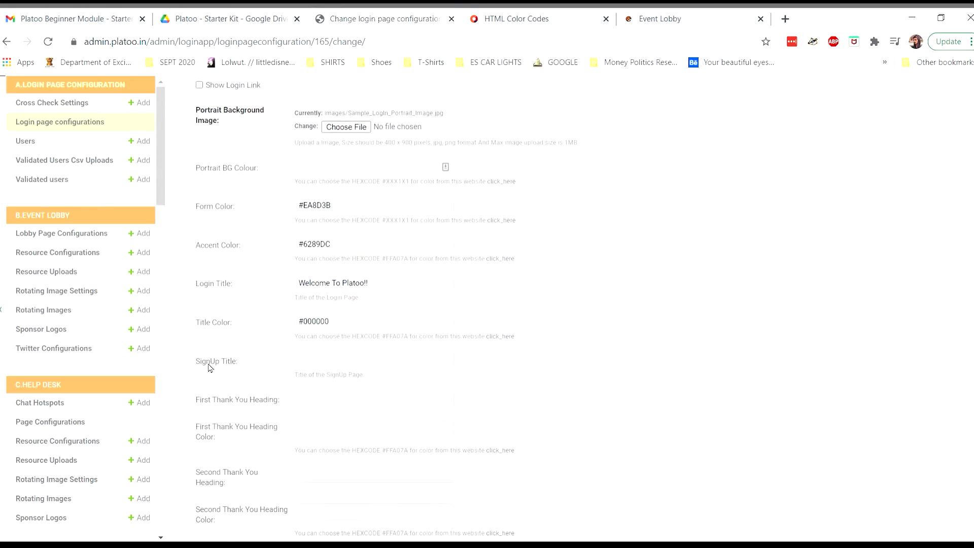
{"action": "scroll", "coordinate": [208, 367], "scroll_direction": "down", "scroll_amount": 1}
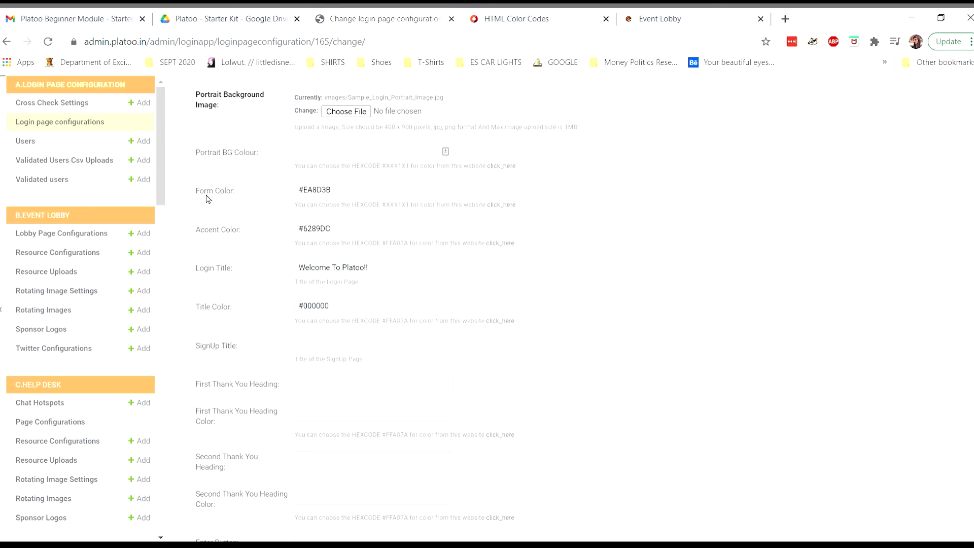
{"action": "scroll", "coordinate": [240, 315], "scroll_direction": "down", "scroll_amount": 6}
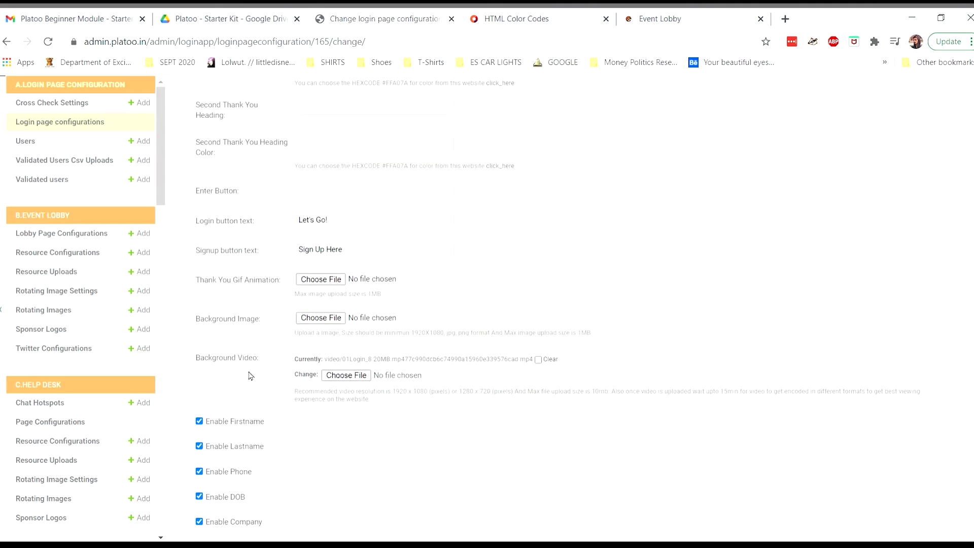
{"action": "scroll", "coordinate": [248, 376], "scroll_direction": "down", "scroll_amount": 6}
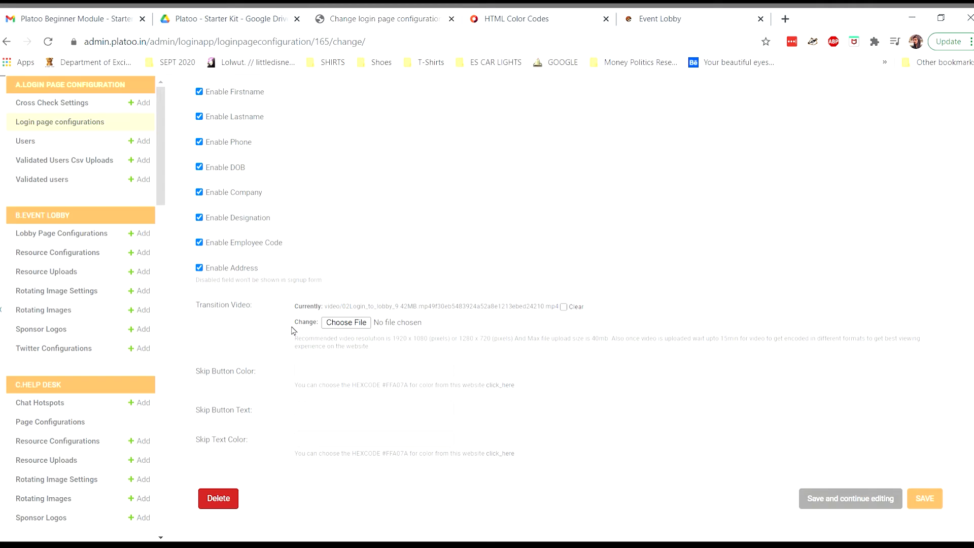
{"action": "scroll", "coordinate": [293, 331], "scroll_direction": "down", "scroll_amount": 1}
{"action": "scroll", "coordinate": [293, 330], "scroll_direction": "up", "scroll_amount": 20}
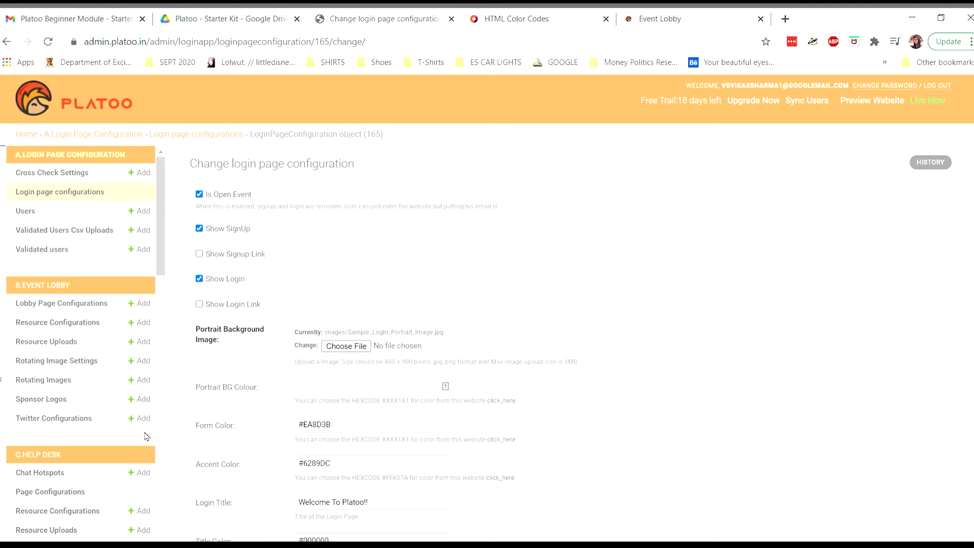
Scroll across the single registered user's row in Users, then open Validated Users Csv Uploads.
{"action": "left_click", "coordinate": [25, 216]}
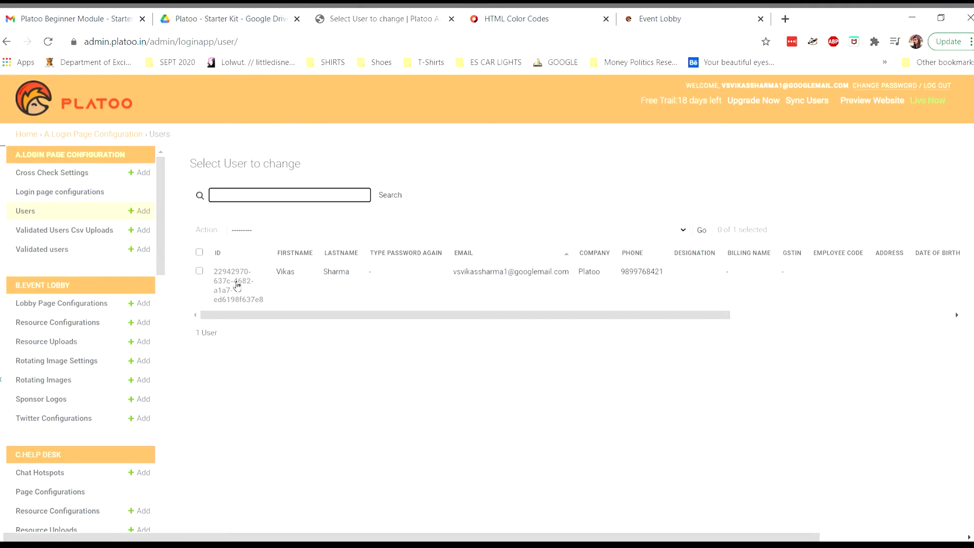
{"action": "mouse_move", "coordinate": [257, 317]}
{"action": "left_mouse_down"}
{"action": "mouse_move", "coordinate": [324, 327]}
{"action": "mouse_move", "coordinate": [486, 314]}
{"action": "mouse_move", "coordinate": [247, 326]}
{"action": "left_mouse_up"}
{"action": "left_click", "coordinate": [467, 203]}
{"action": "left_click_drag", "start_coordinate": [500, 315], "coordinate": [751, 325]}
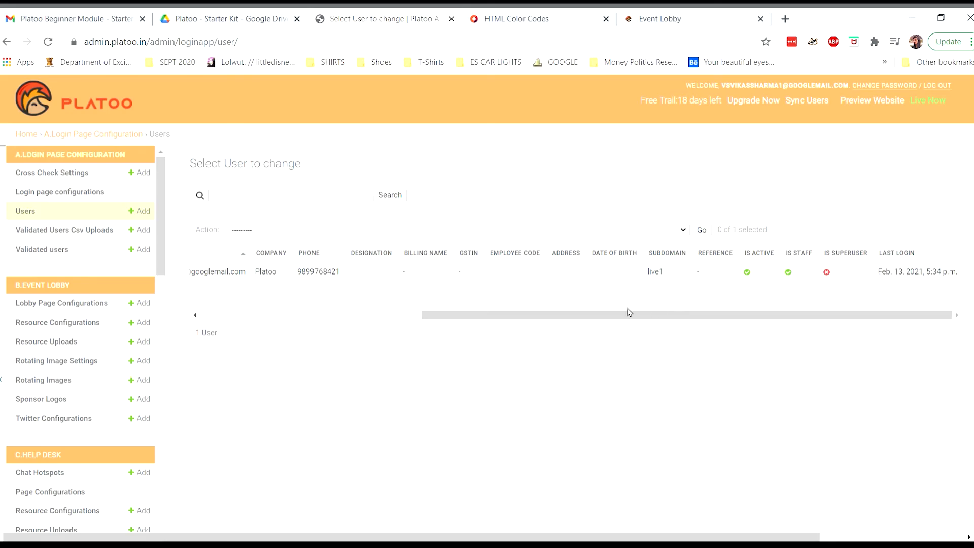
{"action": "left_click_drag", "start_coordinate": [624, 315], "coordinate": [332, 312]}
{"action": "left_click", "coordinate": [78, 233]}
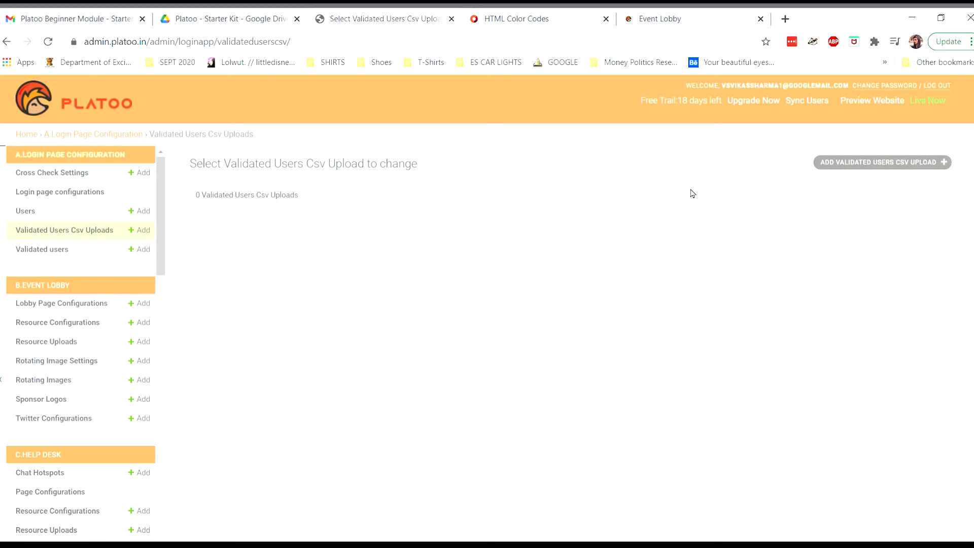
Start a new Validated Users Csv Upload and read the Name, Email, Phone column requirement.
{"action": "left_click", "coordinate": [903, 164]}
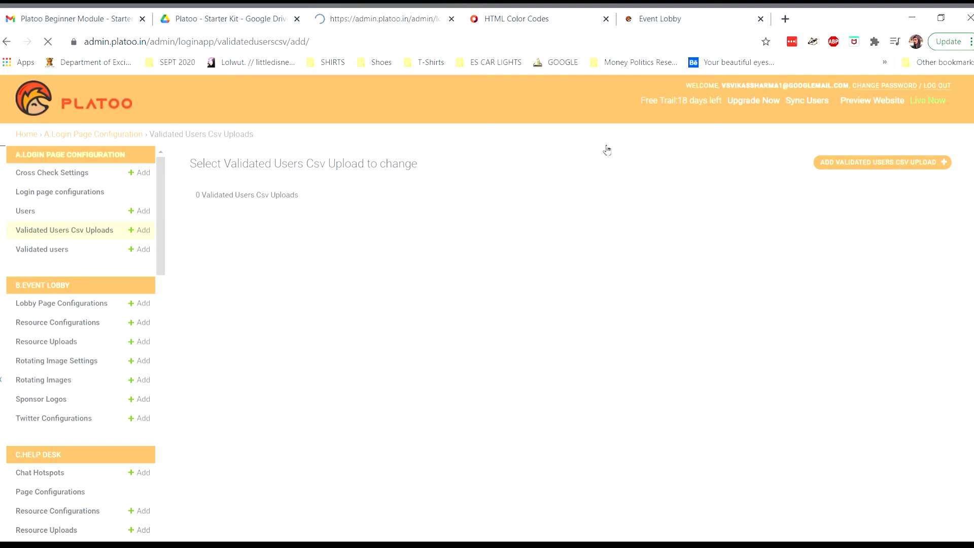
{"action": "left_click", "coordinate": [451, 234]}
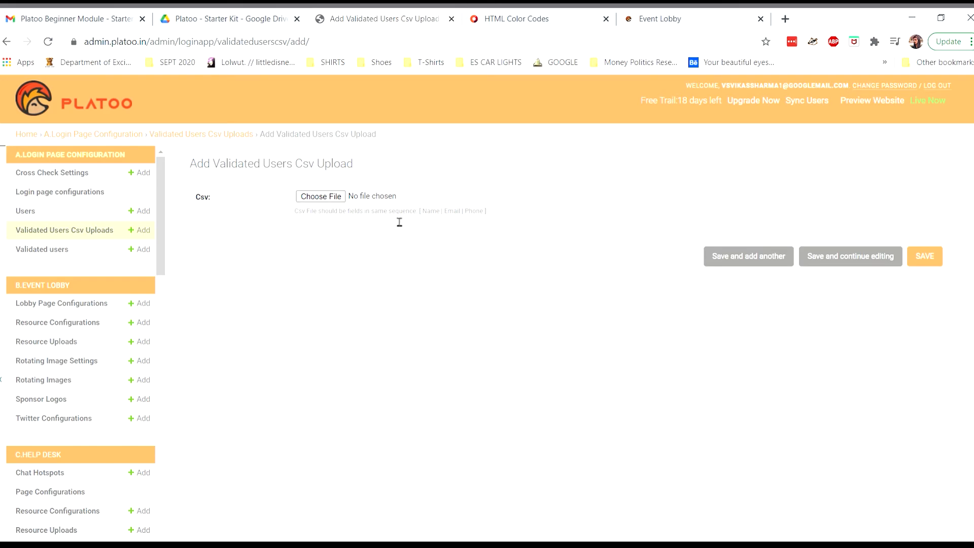
{"action": "left_click_drag", "start_coordinate": [296, 215], "coordinate": [491, 213]}
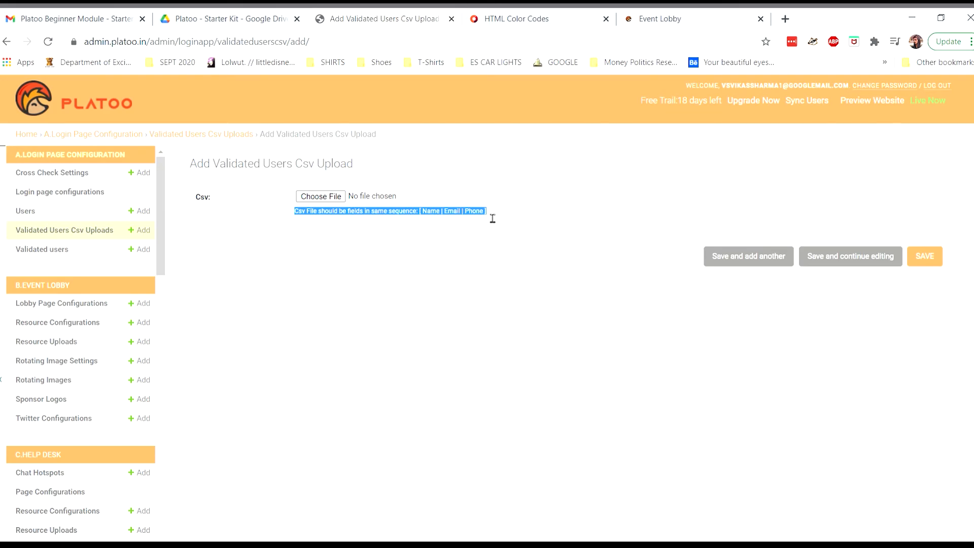
{"action": "left_click", "coordinate": [492, 213]}
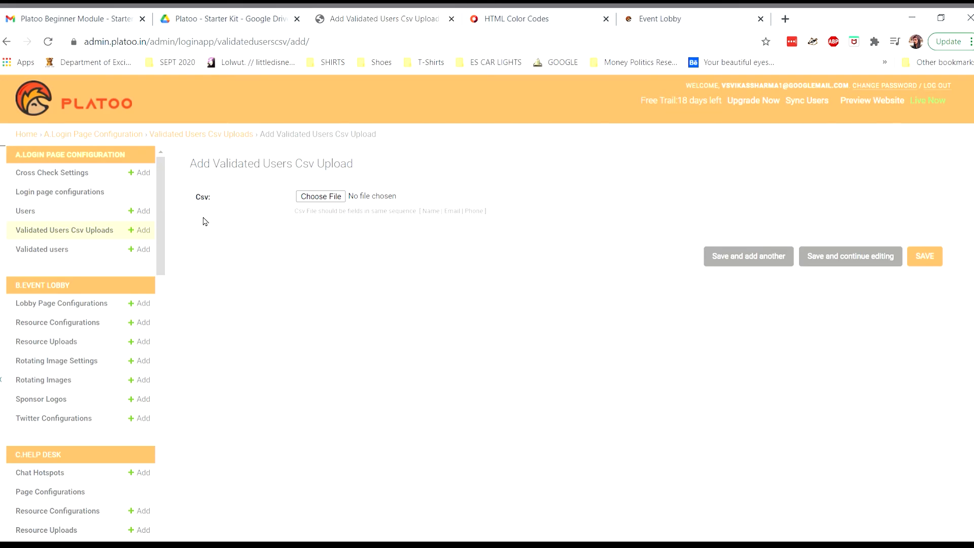
View the empty Validated users list and its Add Validated user form, then go Home.
{"action": "left_click", "coordinate": [58, 252]}
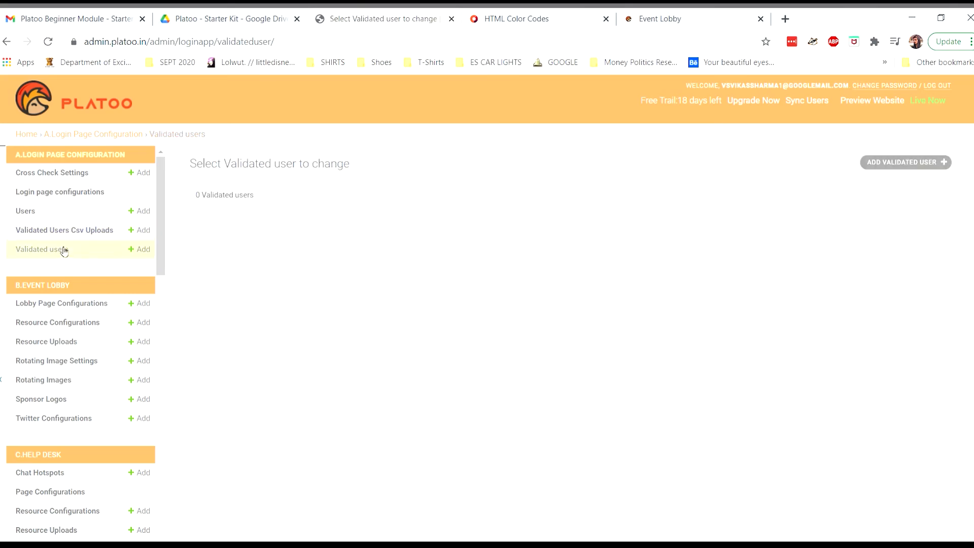
{"action": "left_click", "coordinate": [939, 165]}
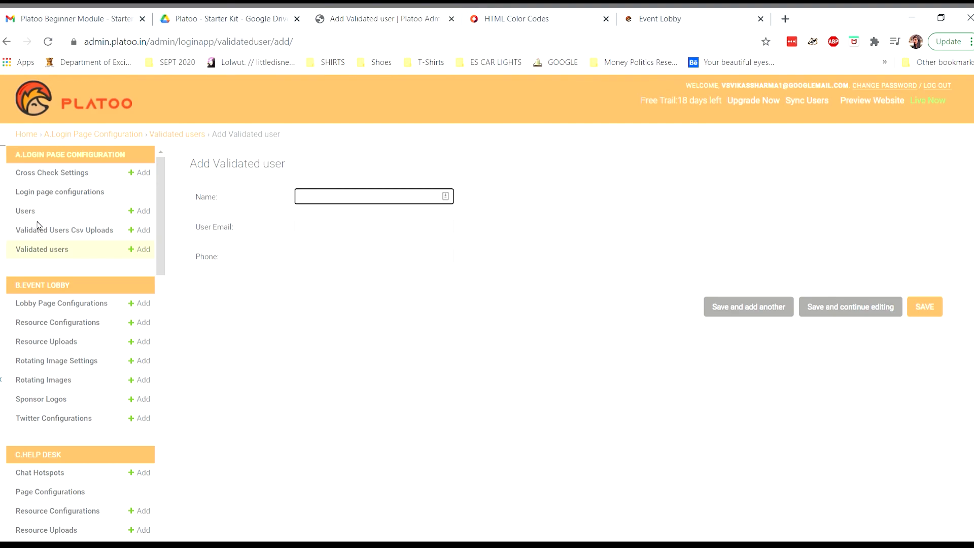
{"action": "left_click", "coordinate": [34, 135]}
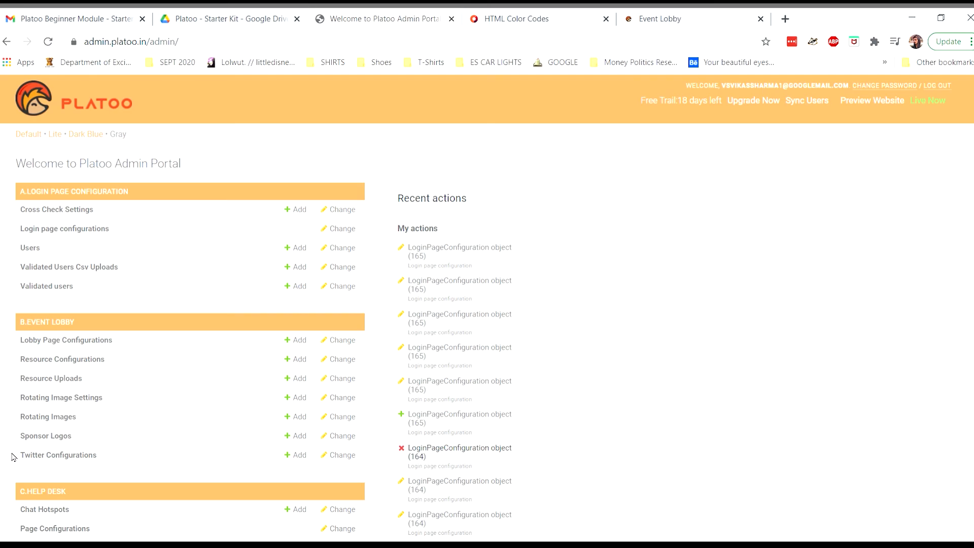
{"action": "scroll", "coordinate": [12, 457], "scroll_direction": "down", "scroll_amount": 1}
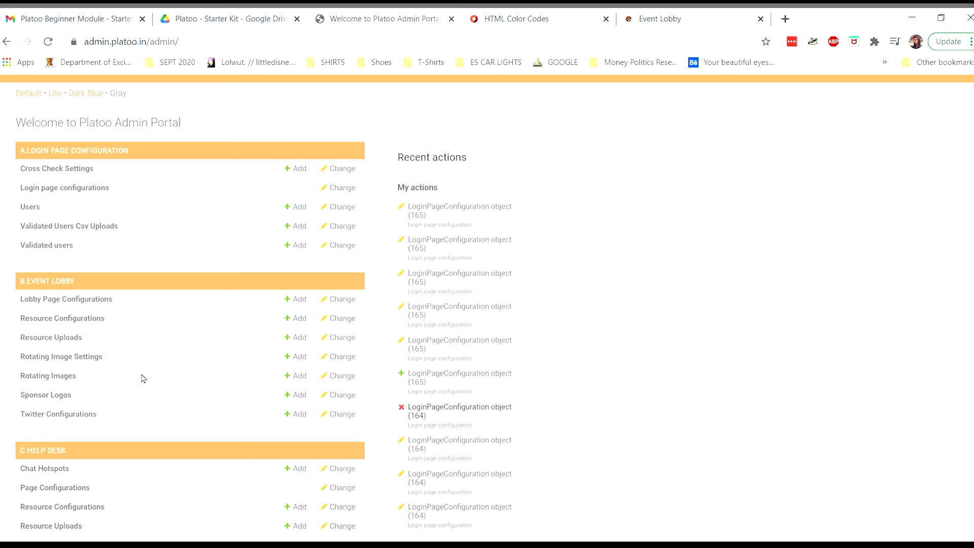
{"action": "scroll", "coordinate": [142, 378], "scroll_direction": "up", "scroll_amount": 2}
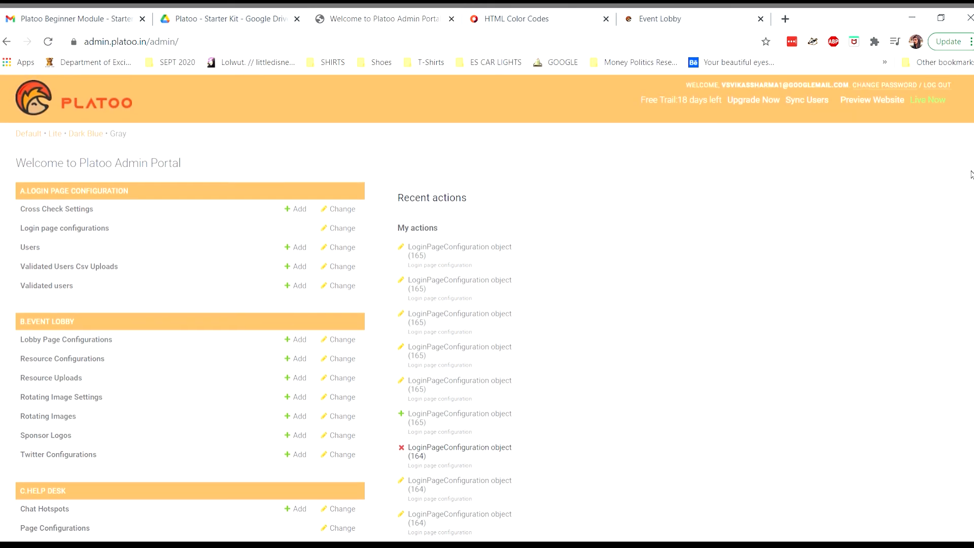